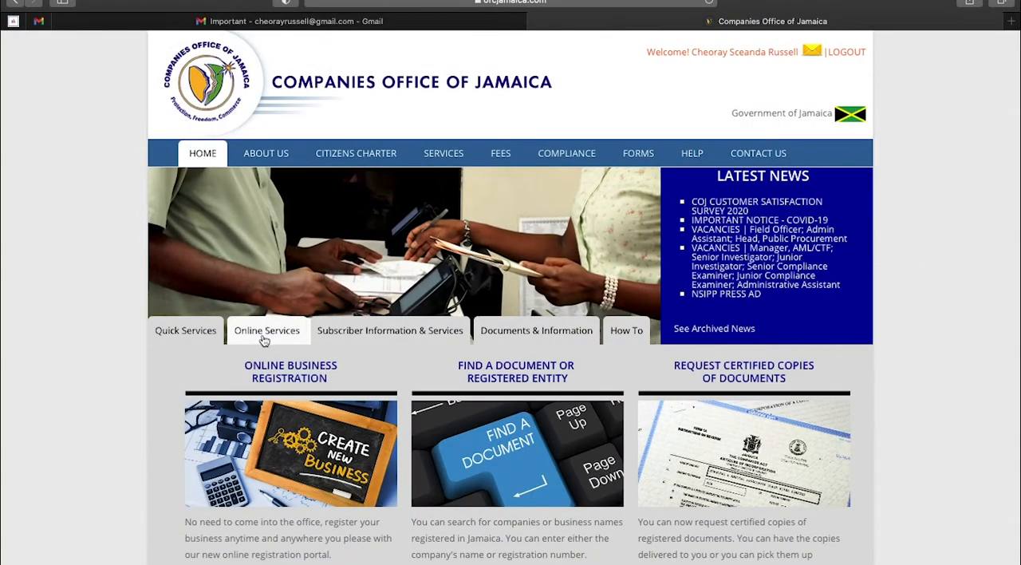
Open the Online Business Registration service from the online services for new registrations
{"action": "left_click", "coordinate": [263, 332]}
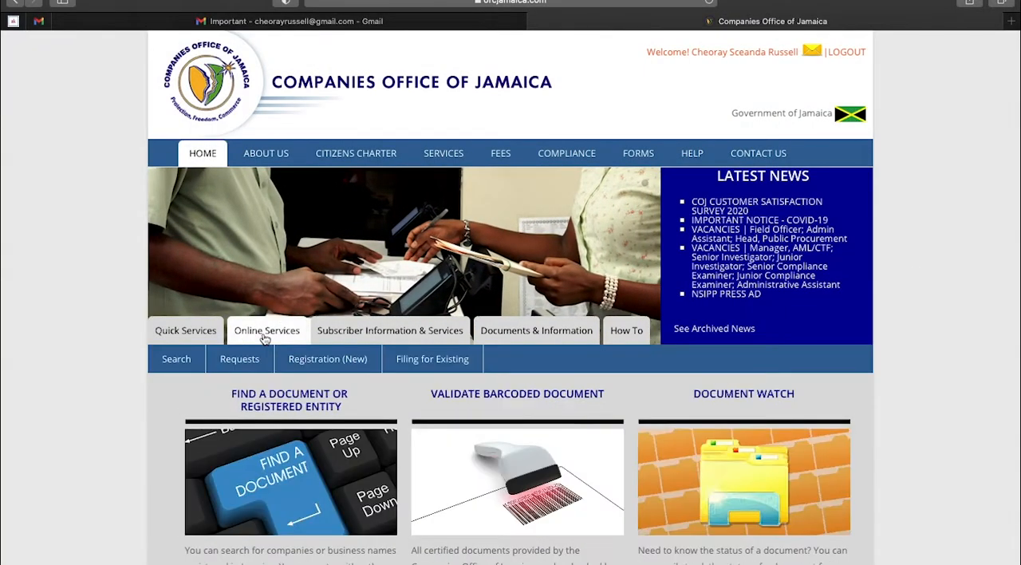
{"action": "left_click", "coordinate": [325, 365]}
{"action": "scroll", "coordinate": [374, 415], "scroll_direction": "down", "scroll_amount": 2}
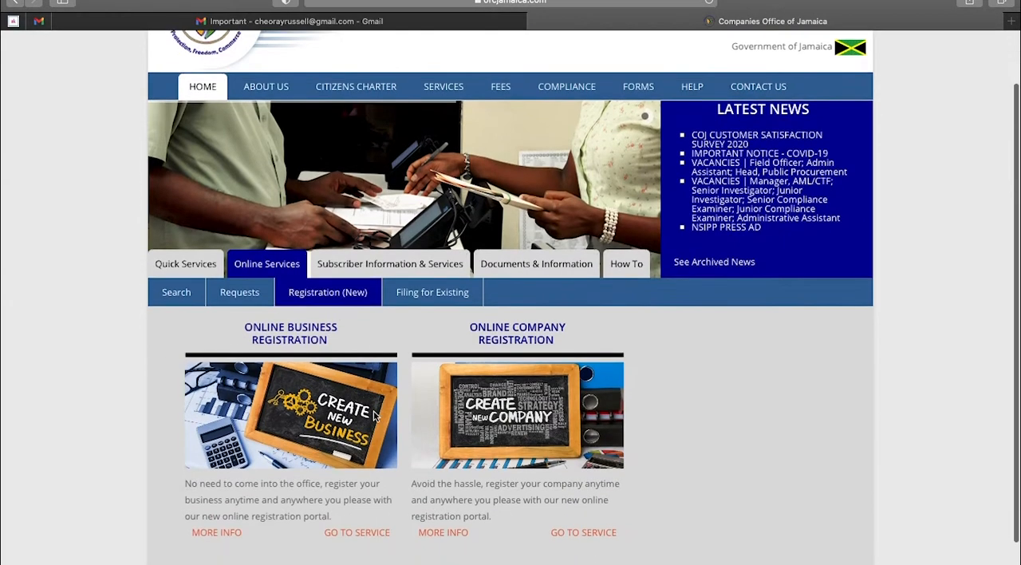
{"action": "left_click", "coordinate": [372, 534]}
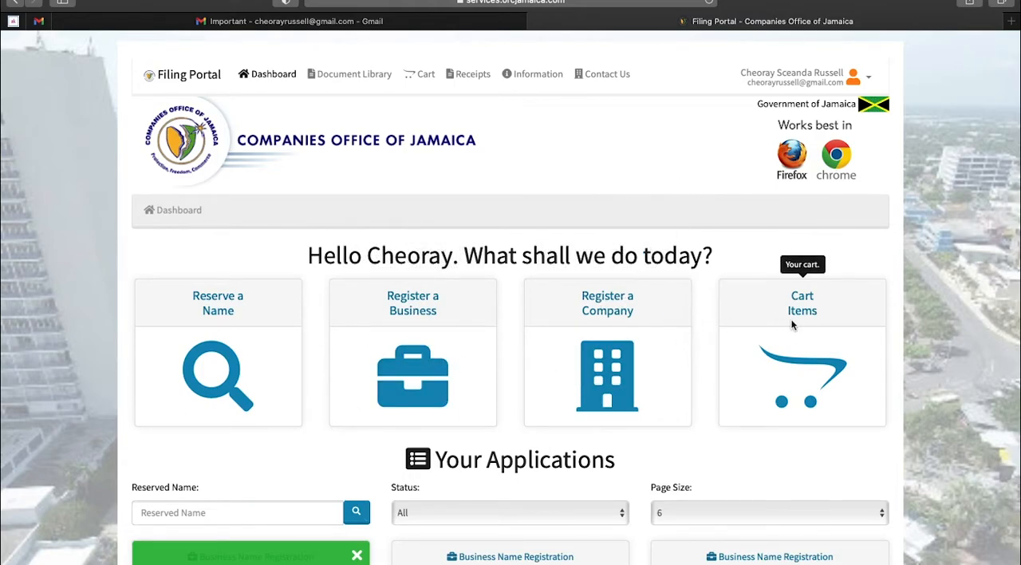
Find the approved name XZU REOCRDS among the submitted business name reservations and start its registration
{"action": "left_click", "coordinate": [221, 364]}
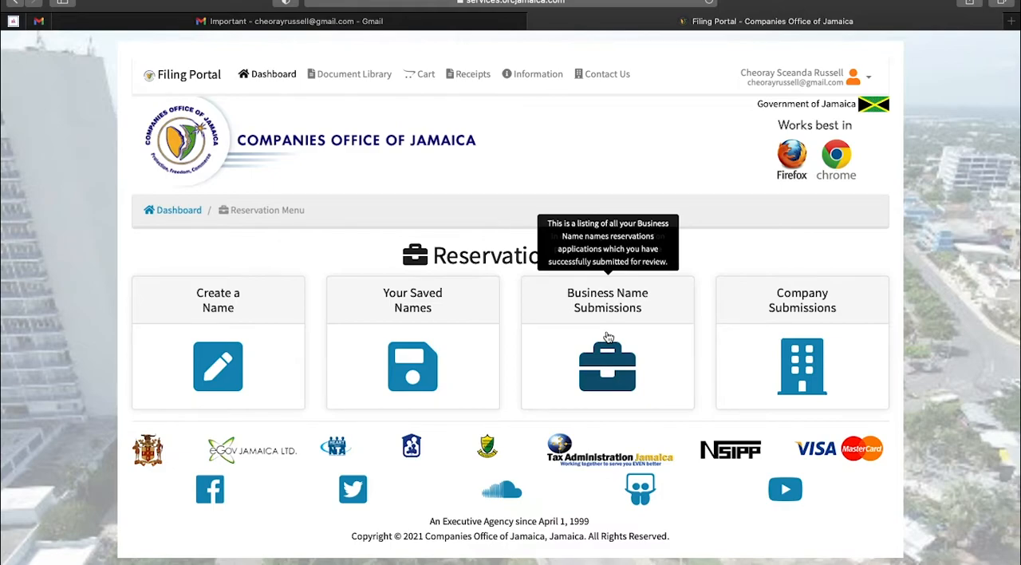
{"action": "left_click", "coordinate": [606, 358]}
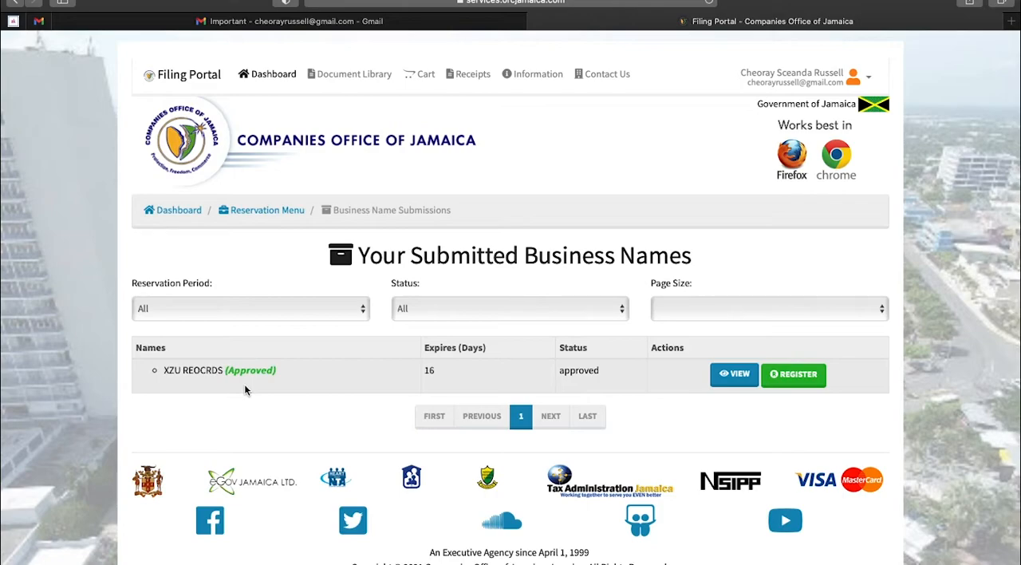
{"action": "left_click", "coordinate": [799, 381]}
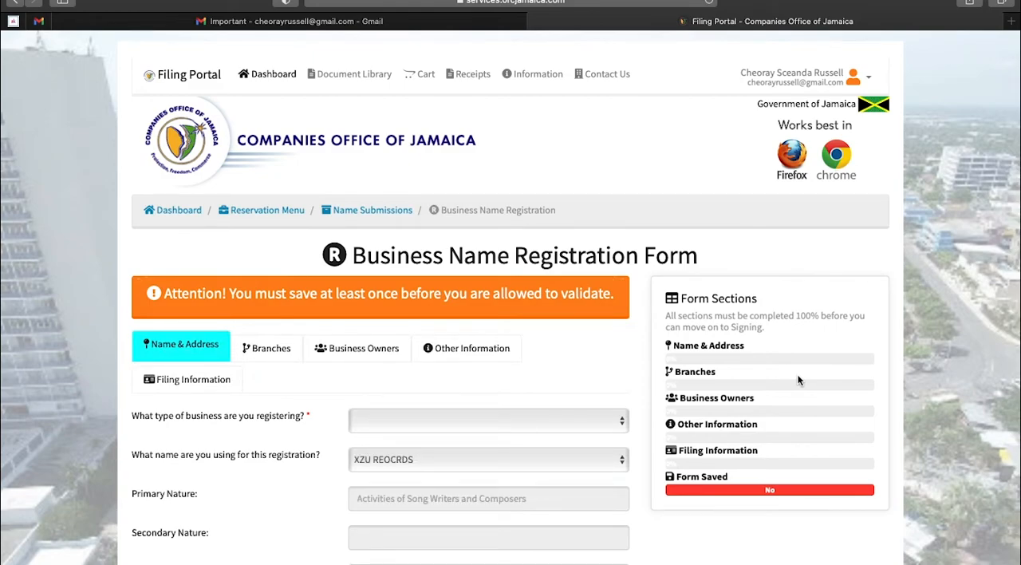
Set the business type to INDIVIDUAL SOLE PROPRIETOR and the date it began operating to 2021-09-14
{"action": "left_click", "coordinate": [551, 420]}
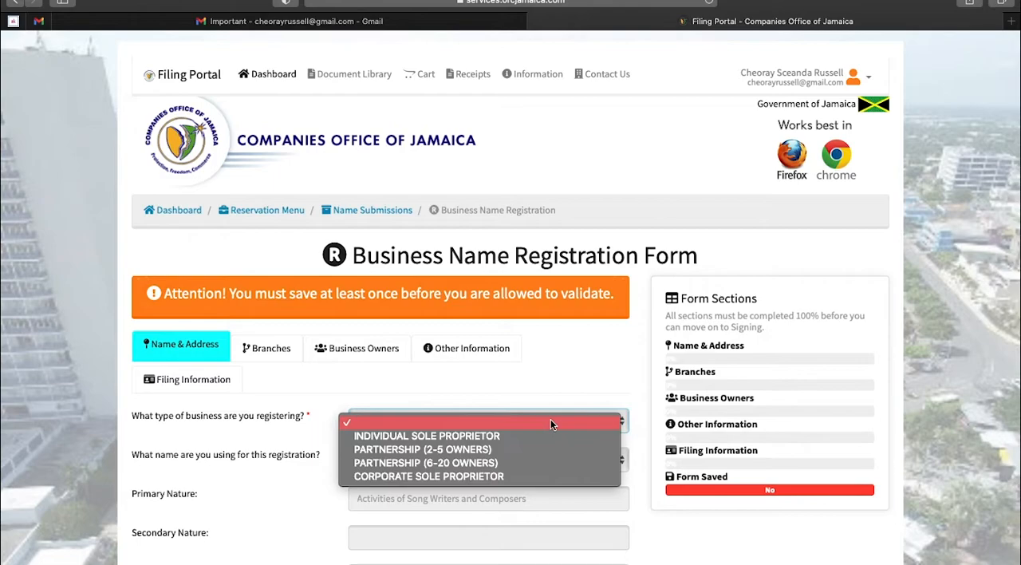
{"action": "left_click", "coordinate": [469, 437]}
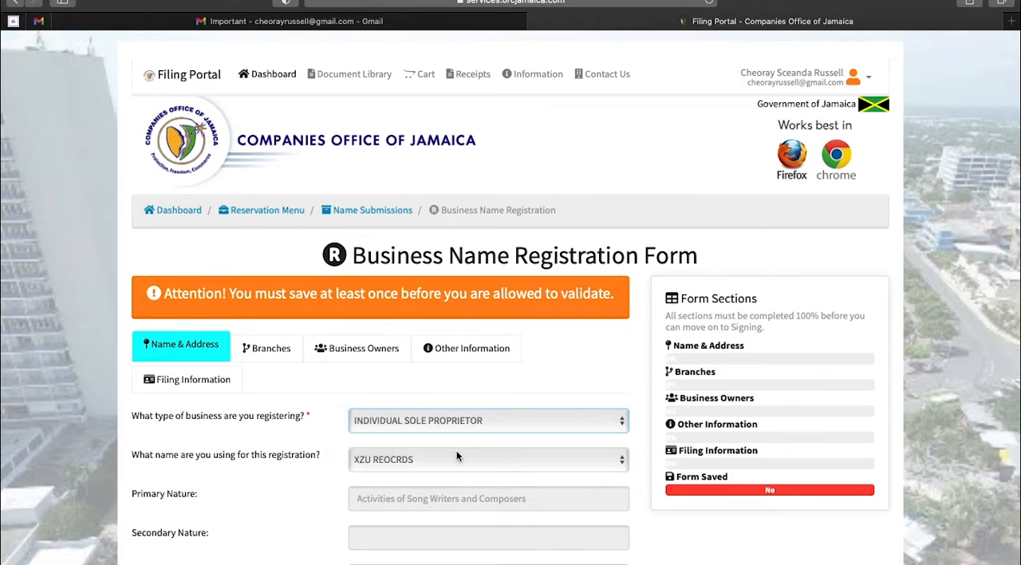
{"action": "scroll", "coordinate": [486, 449], "scroll_direction": "down", "scroll_amount": 1}
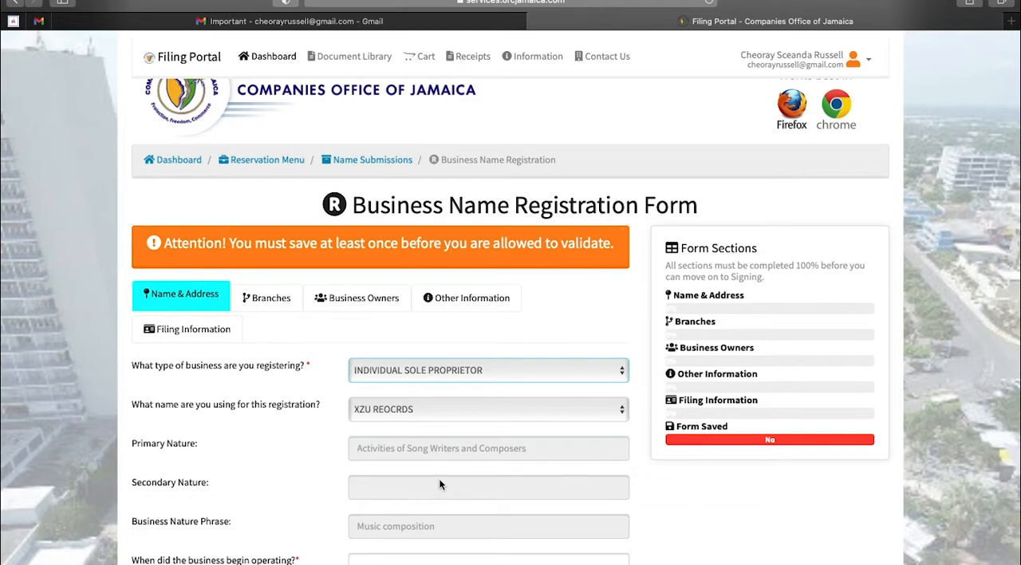
{"action": "scroll", "coordinate": [439, 478], "scroll_direction": "down", "scroll_amount": 3}
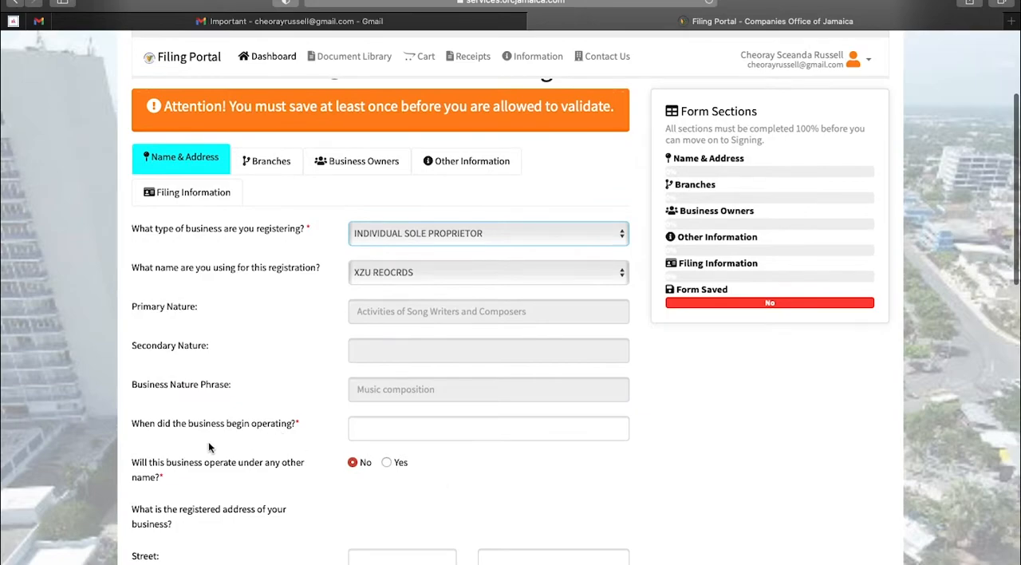
{"action": "left_click", "coordinate": [383, 427]}
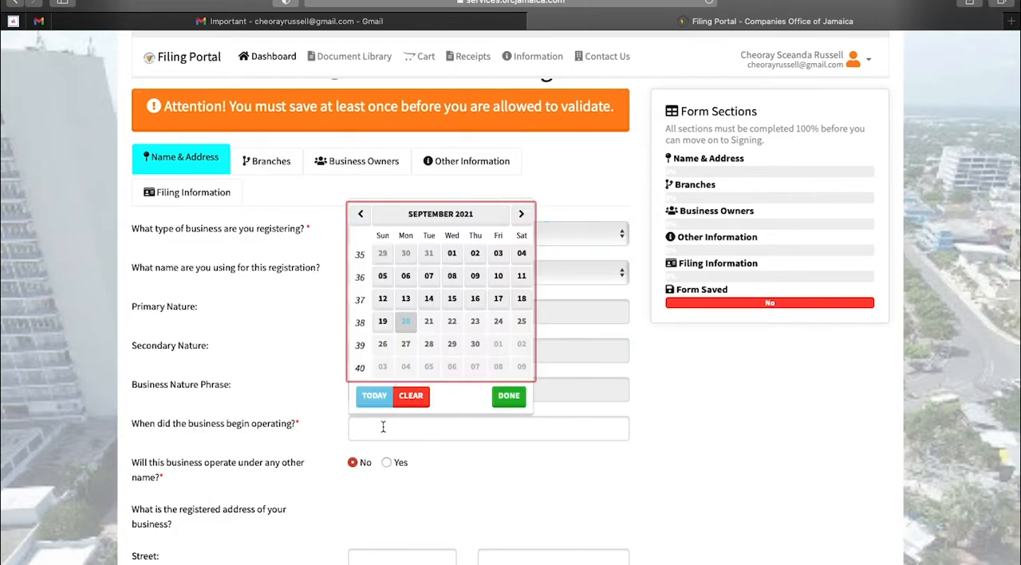
{"action": "left_click", "coordinate": [428, 298]}
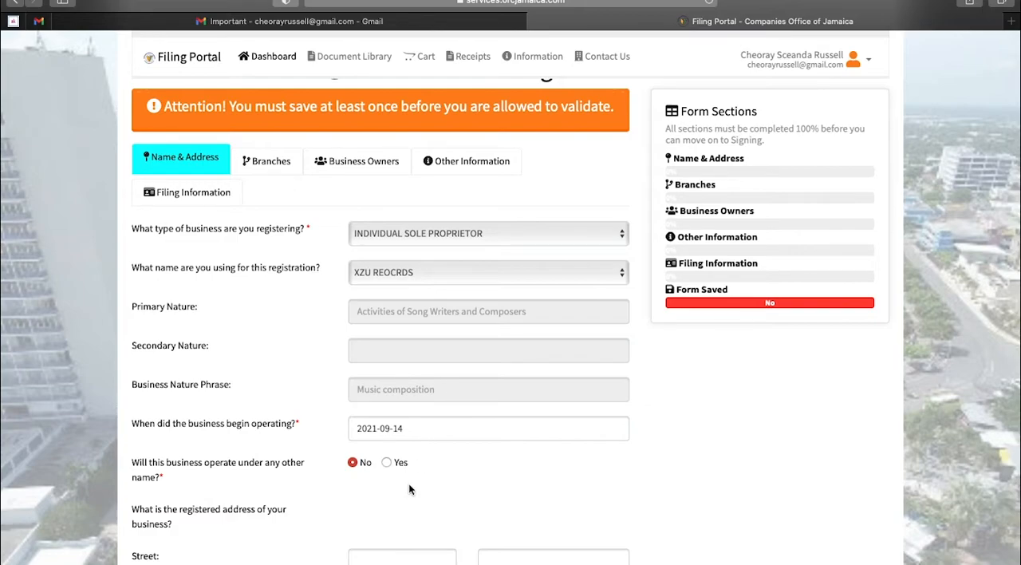
Enter the street number, street name and town of the business's registered address
{"action": "scroll", "coordinate": [409, 489], "scroll_direction": "down", "scroll_amount": 2}
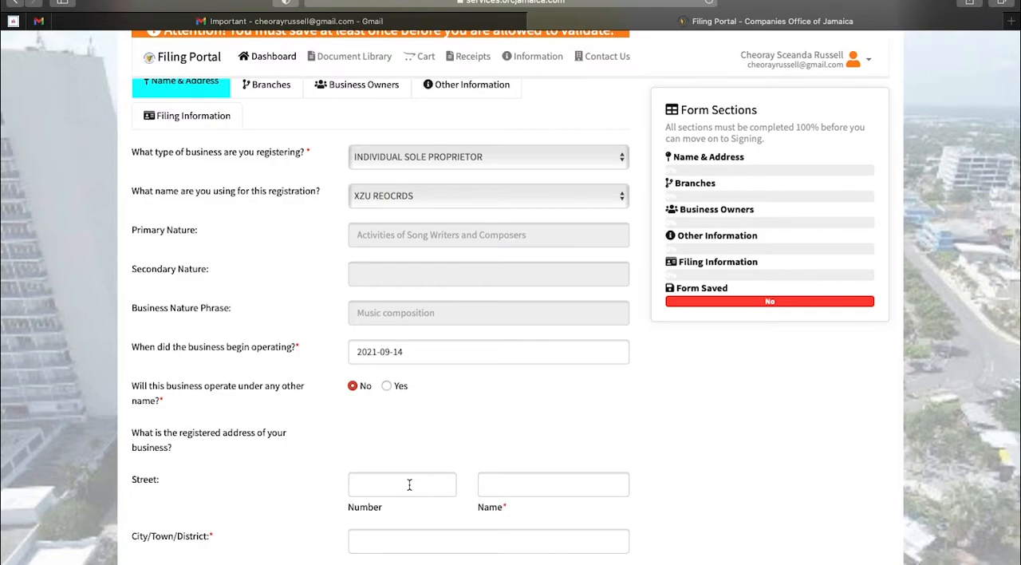
{"action": "scroll", "coordinate": [409, 484], "scroll_direction": "down", "scroll_amount": 3}
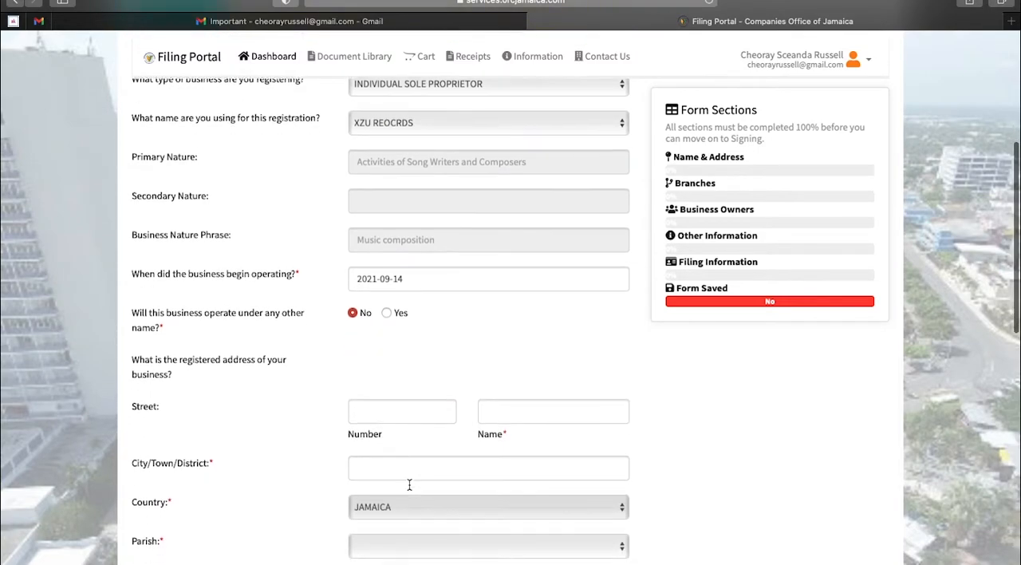
{"action": "left_click", "coordinate": [412, 351]}
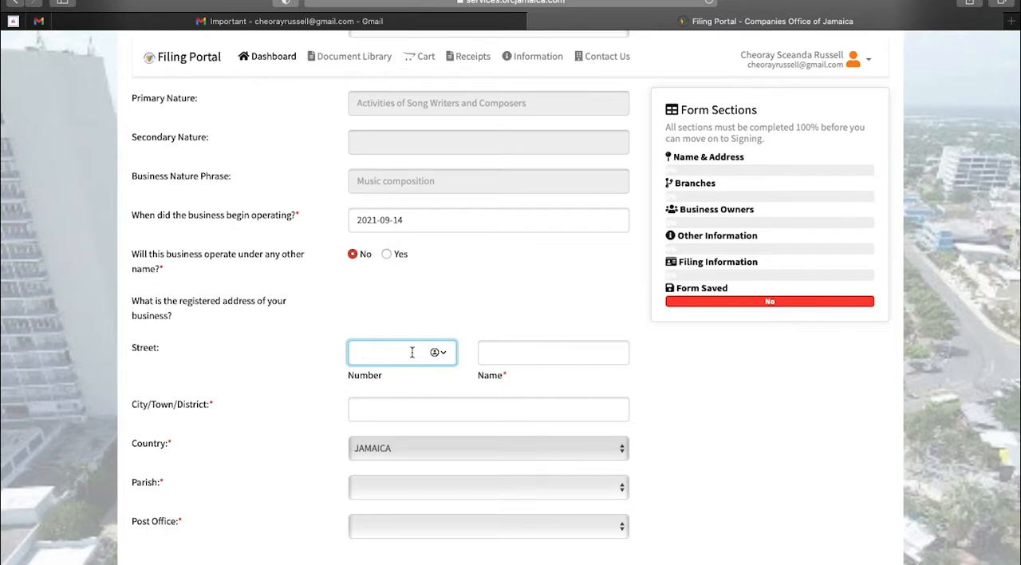
{"action": "left_click", "coordinate": [538, 360]}
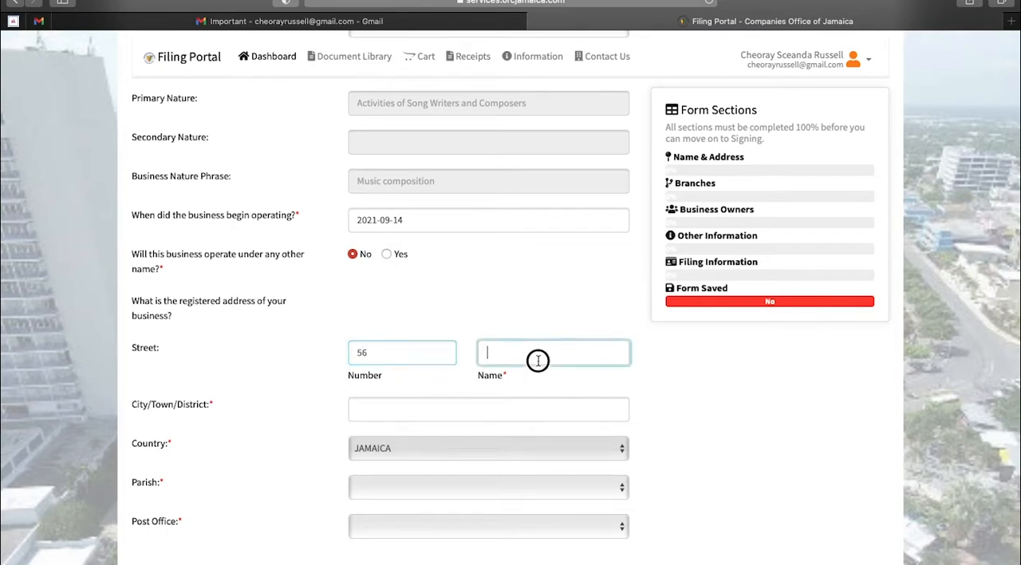
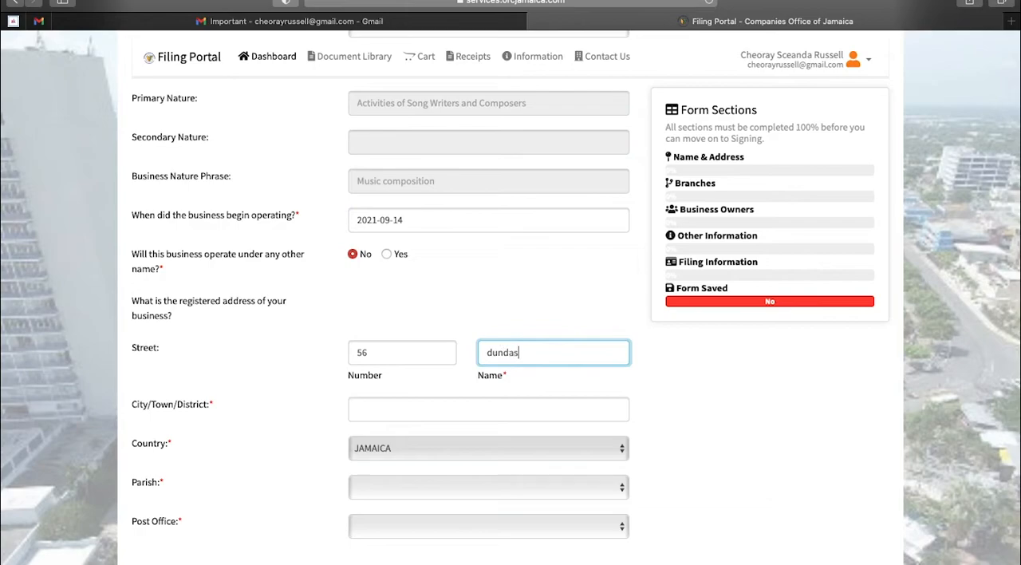
{"action": "left_click", "coordinate": [471, 405]}
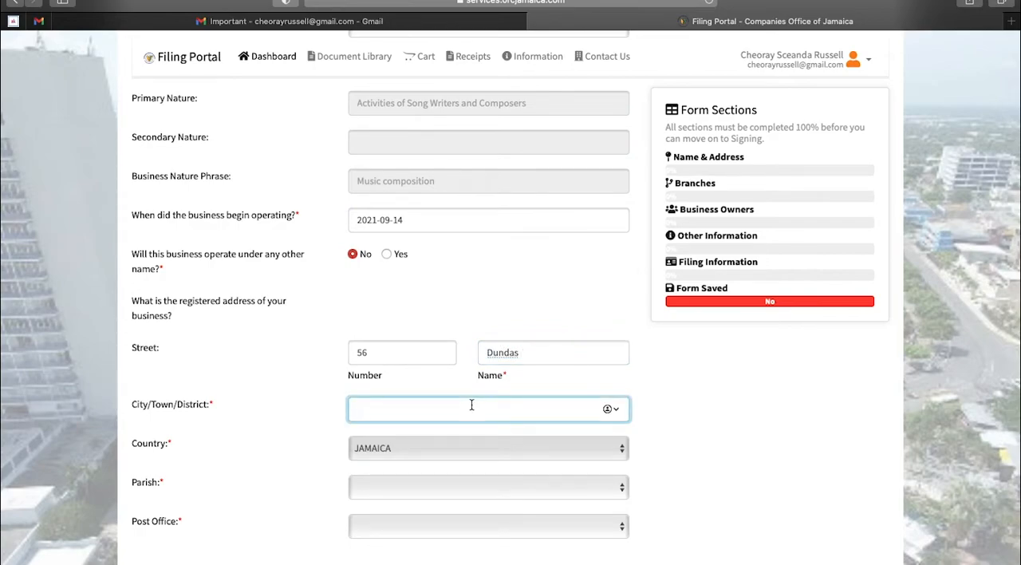
{"action": "scroll", "coordinate": [476, 433], "scroll_direction": "down", "scroll_amount": 3}
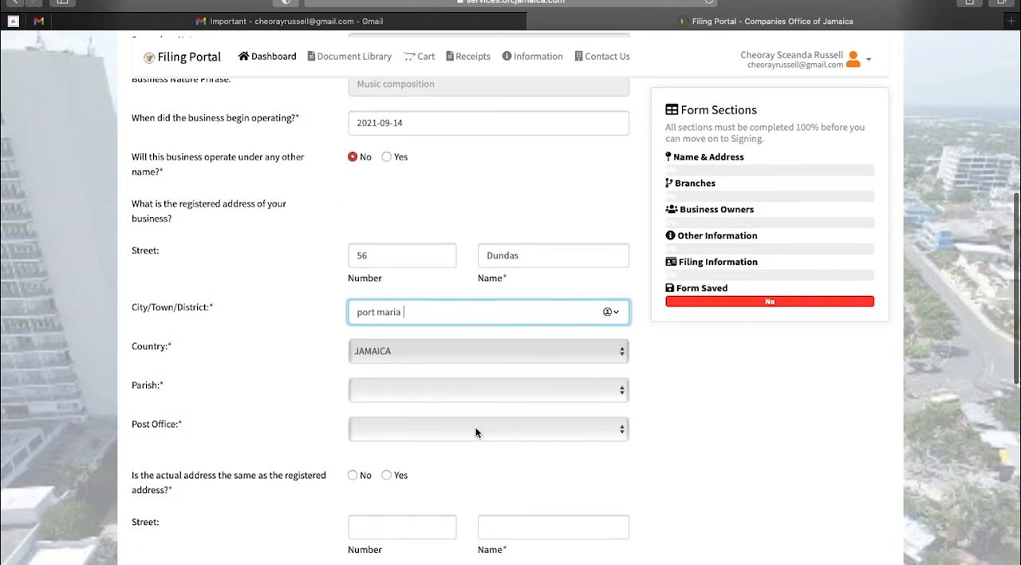
Choose the parish and post office for the business's registered address
{"action": "left_click", "coordinate": [483, 388]}
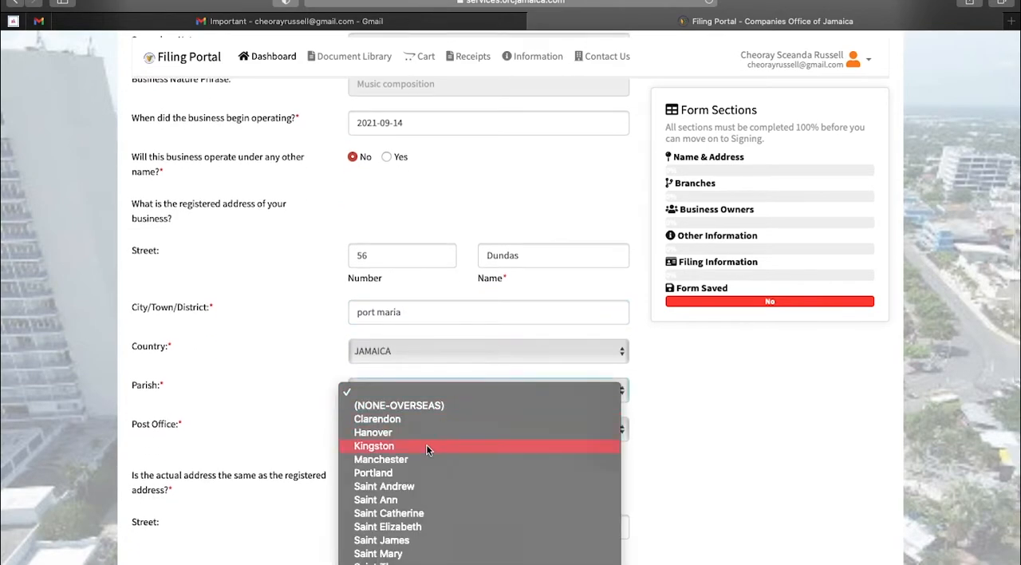
{"action": "left_click", "coordinate": [391, 552]}
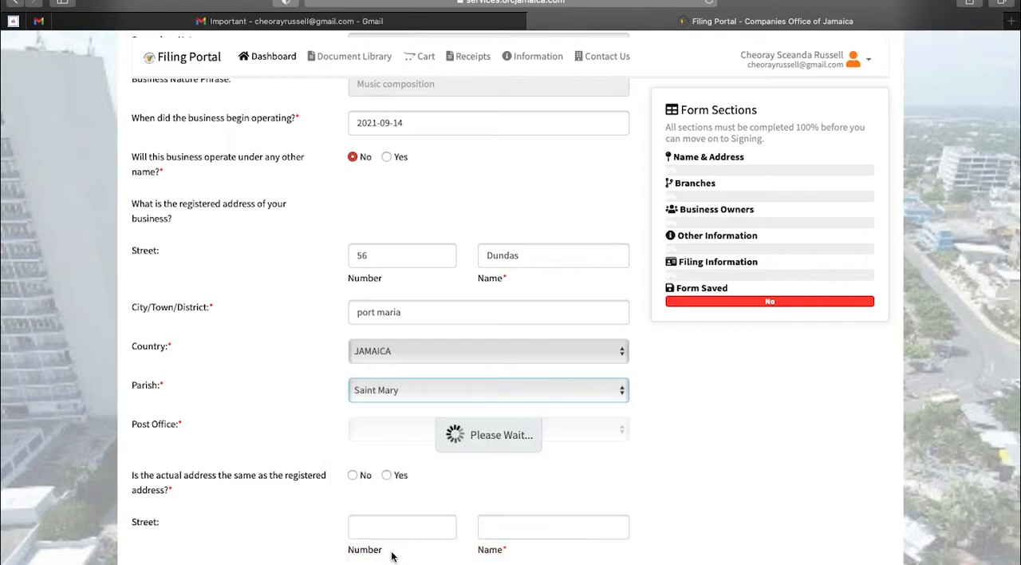
{"action": "left_click", "coordinate": [416, 437]}
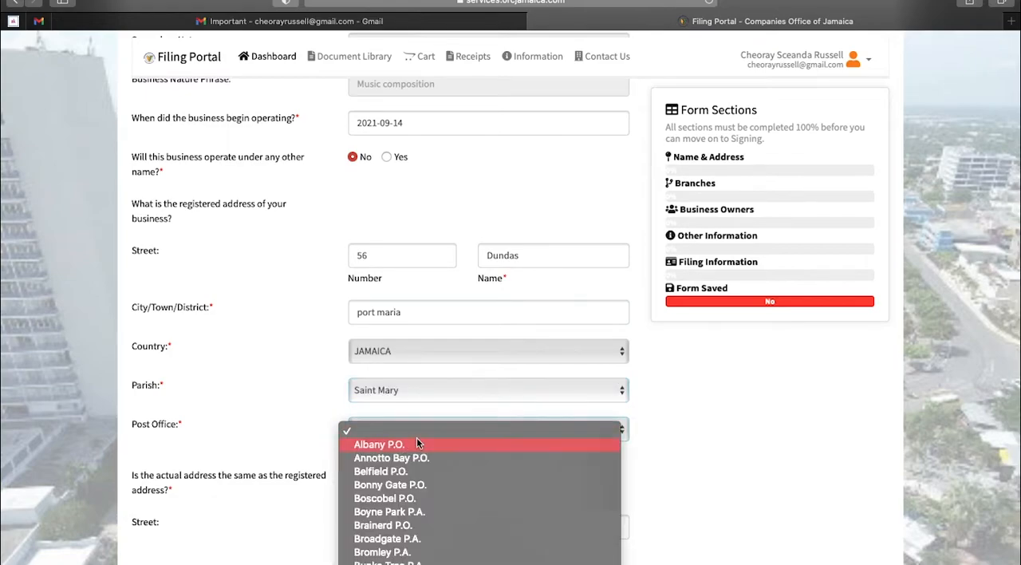
{"action": "scroll", "coordinate": [412, 515], "scroll_direction": "down", "scroll_amount": 3}
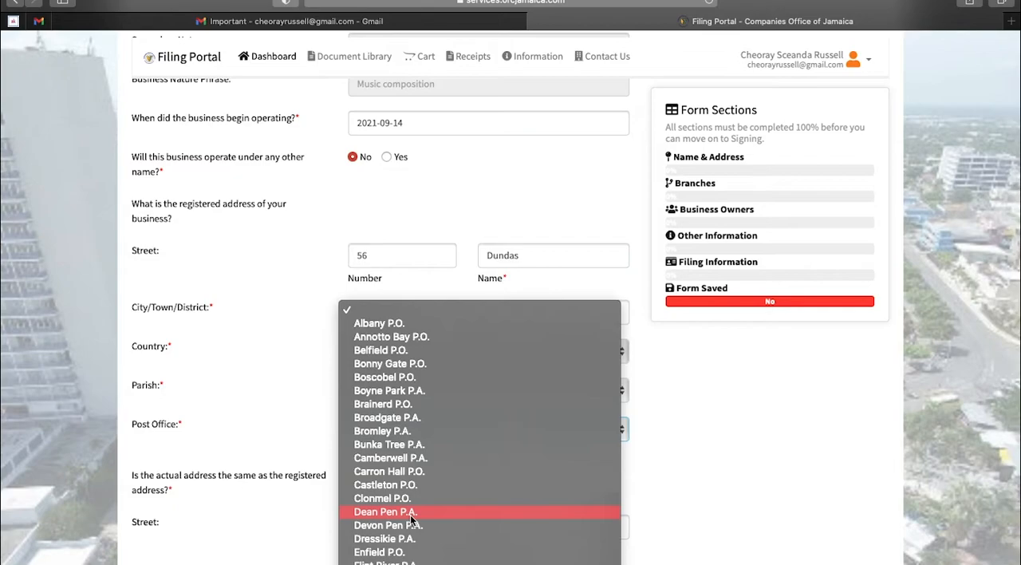
{"action": "scroll", "coordinate": [412, 519], "scroll_direction": "down", "scroll_amount": 5}
{"action": "scroll", "coordinate": [412, 519], "scroll_direction": "down", "scroll_amount": 3}
{"action": "left_click", "coordinate": [401, 505]}
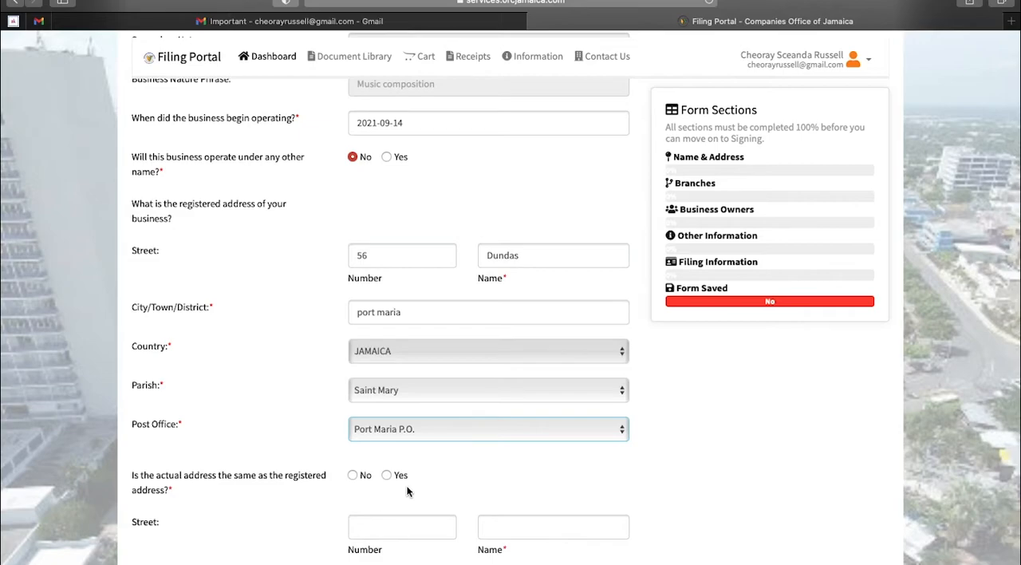
Mark both the actual address and the mailing address as the same as the registered address
{"action": "left_click", "coordinate": [386, 475]}
{"action": "scroll", "coordinate": [497, 453], "scroll_direction": "down", "scroll_amount": 2}
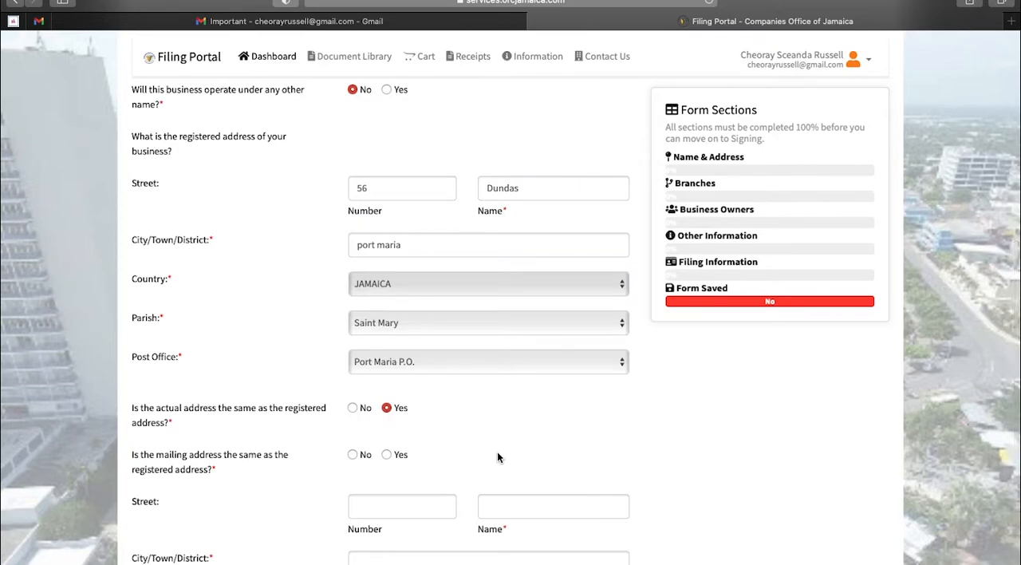
{"action": "left_click", "coordinate": [387, 455]}
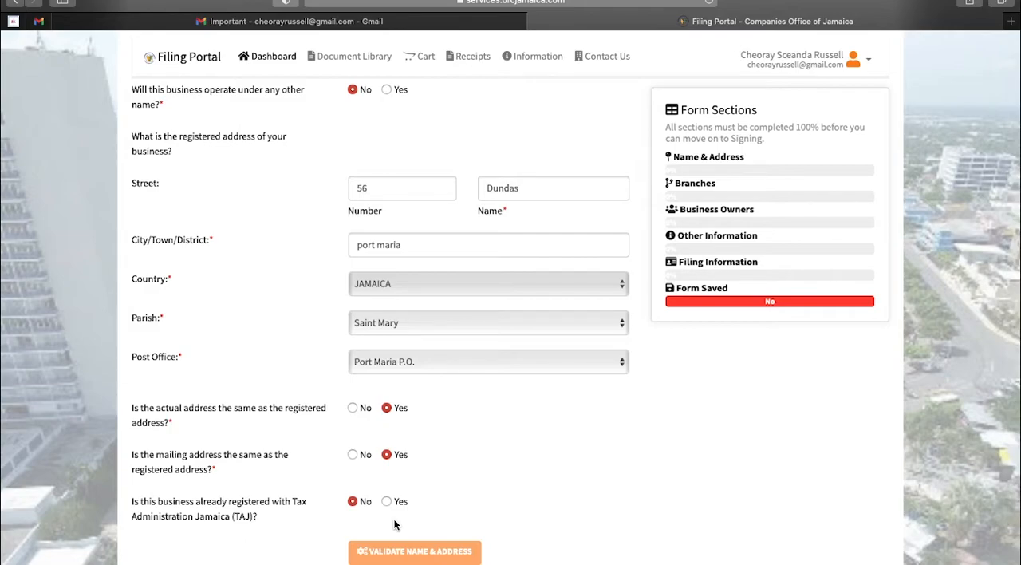
Proceed through the Branches section, keeping No for other locations, to the Business Owners section
{"action": "scroll", "coordinate": [394, 524], "scroll_direction": "down", "scroll_amount": 3}
{"action": "left_click", "coordinate": [553, 466]}
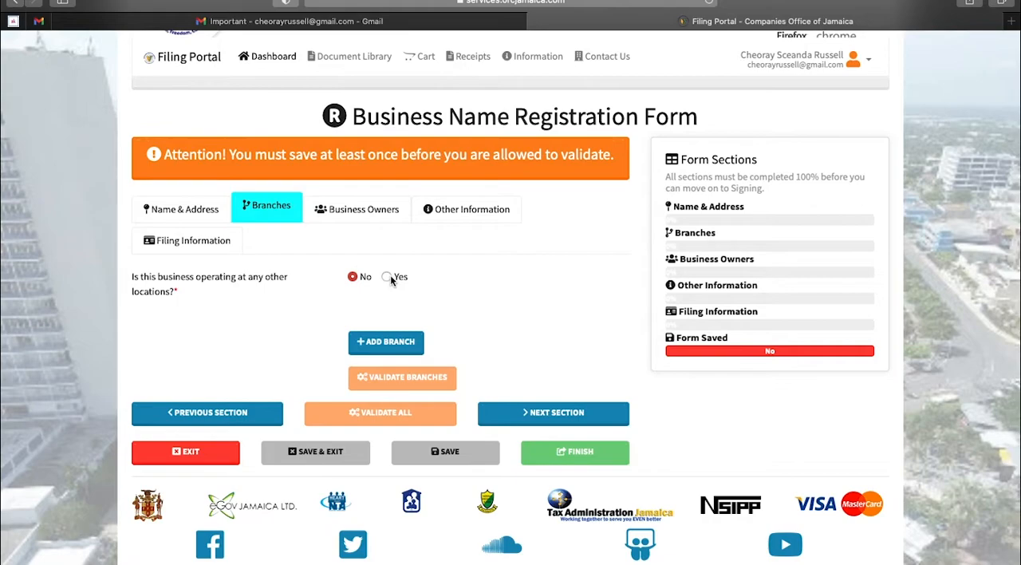
{"action": "left_click", "coordinate": [524, 417]}
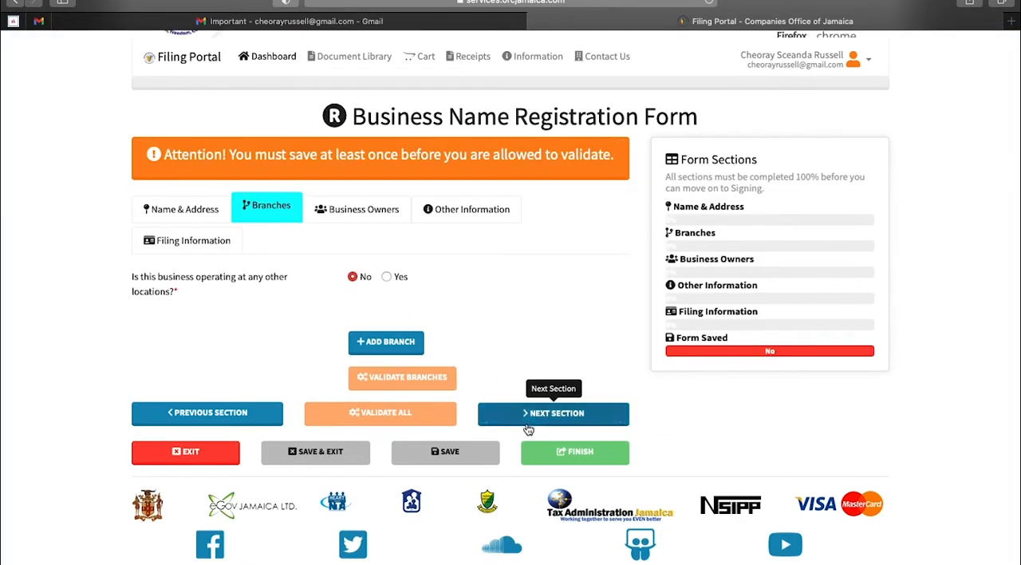
{"action": "left_click", "coordinate": [534, 416]}
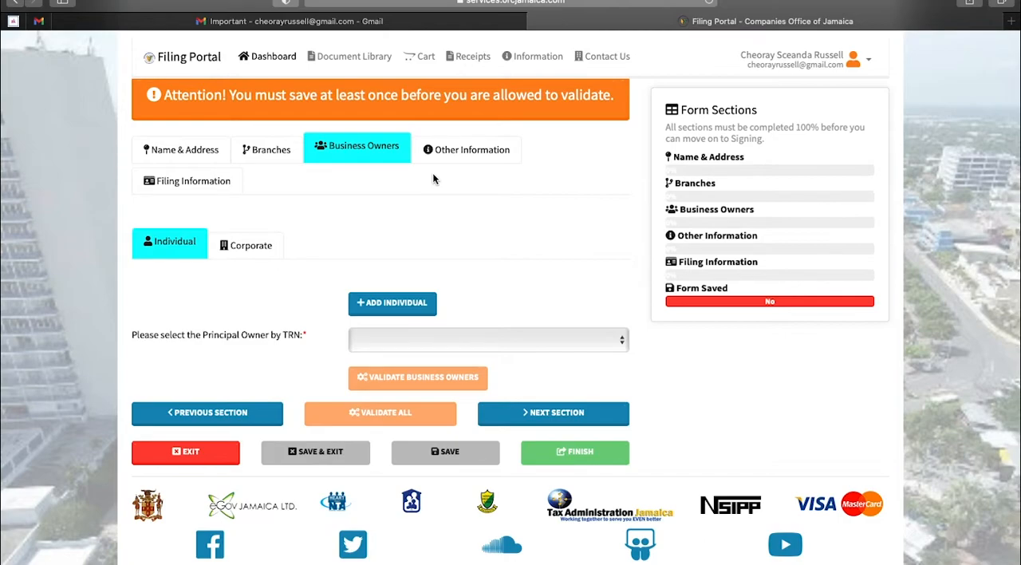
Add an individual owner and enter the proprietor's first name, last name and Tax Registration Number
{"action": "left_click", "coordinate": [385, 304]}
{"action": "scroll", "coordinate": [384, 316], "scroll_direction": "down", "scroll_amount": 2}
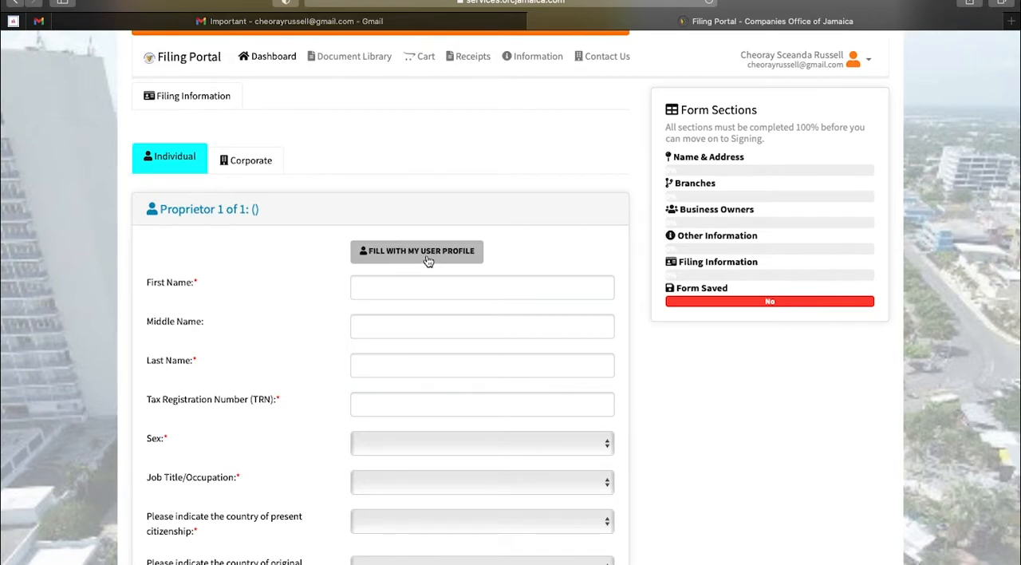
{"action": "left_click", "coordinate": [416, 283]}
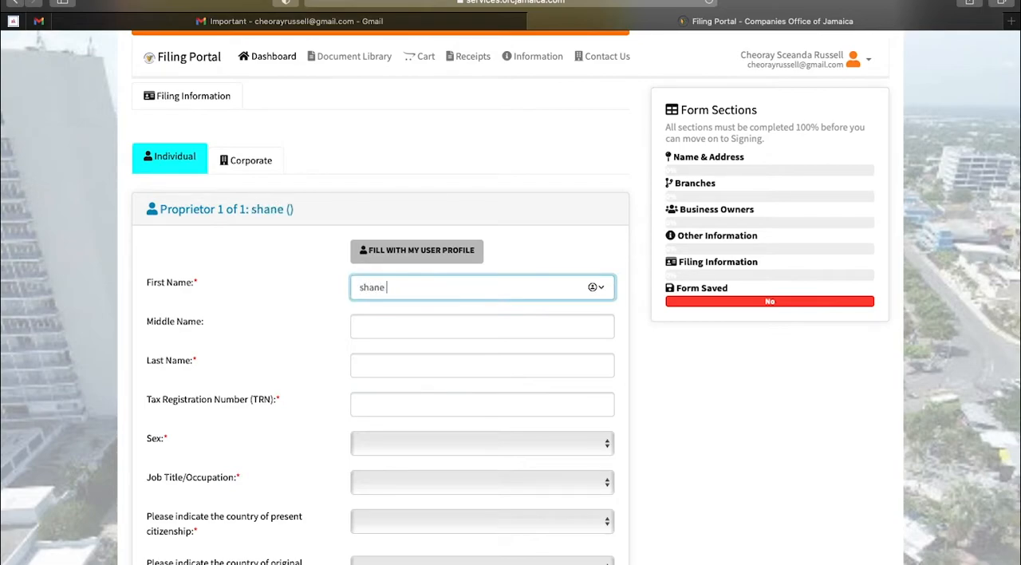
{"action": "left_click", "coordinate": [478, 373]}
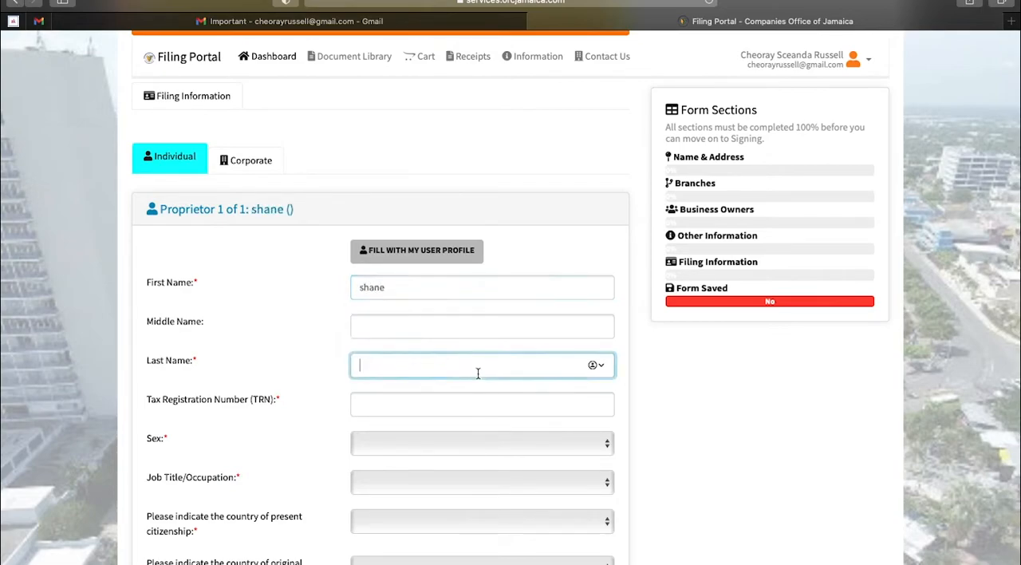
{"action": "left_click", "coordinate": [473, 407]}
{"action": "type", "text": "1234"}
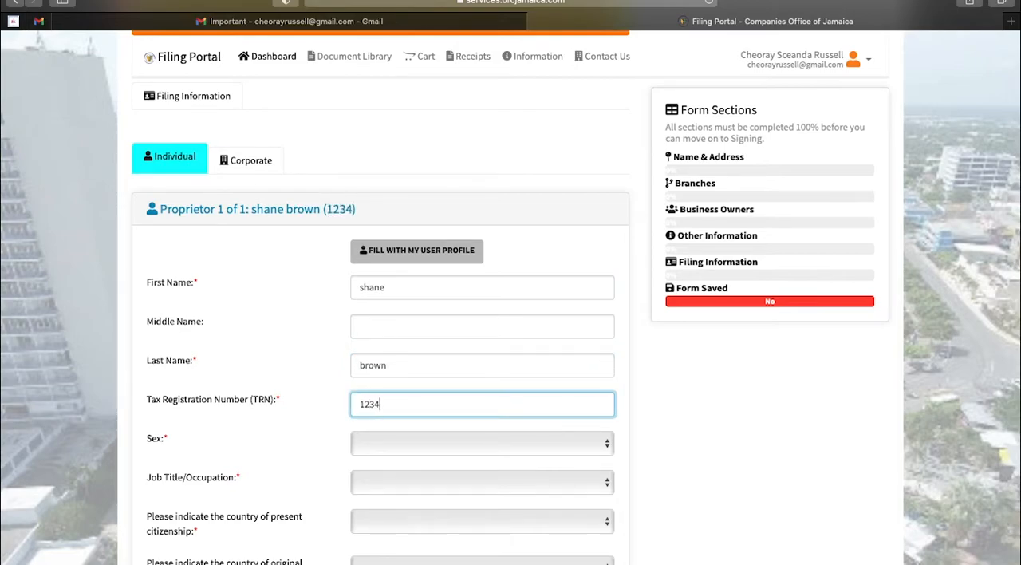
{"action": "type", "text": "56789"}
Set the proprietor's sex to male and the job title to A.V. TECHNICIAN
{"action": "left_click", "coordinate": [472, 439]}
{"action": "left_click", "coordinate": [416, 457]}
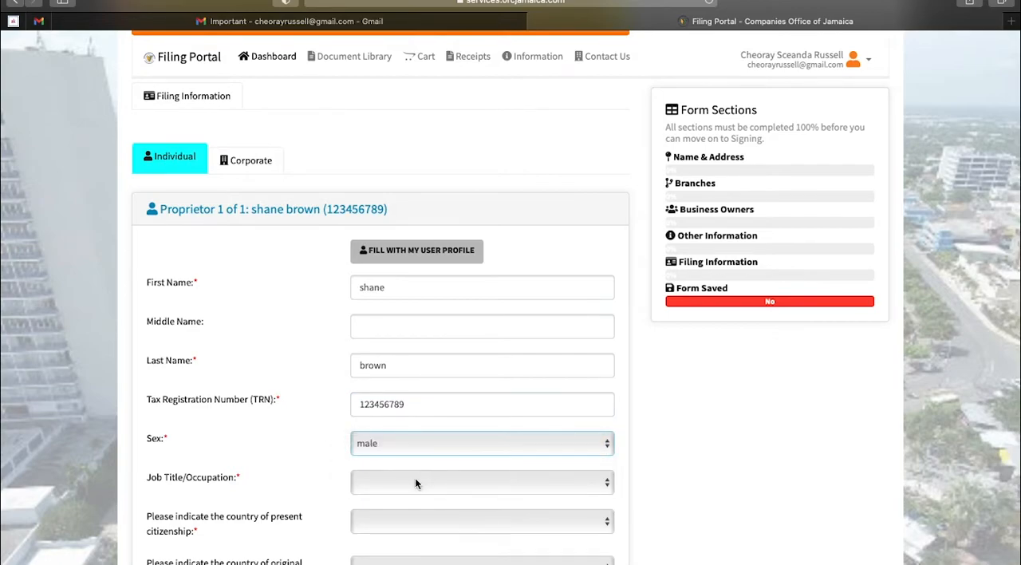
{"action": "left_click", "coordinate": [415, 482]}
{"action": "left_click", "coordinate": [409, 493]}
{"action": "scroll", "coordinate": [410, 493], "scroll_direction": "down", "scroll_amount": 2}
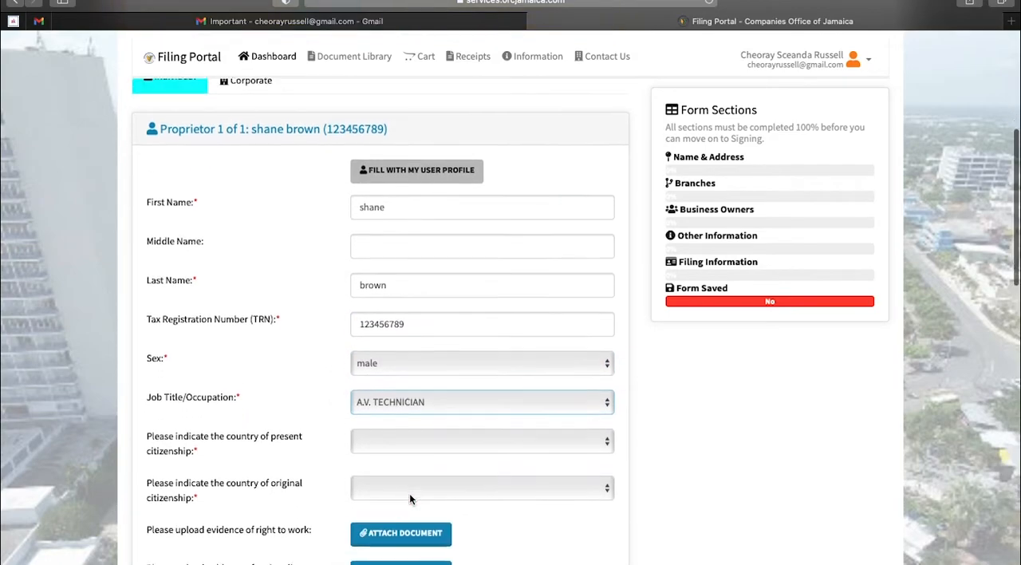
Set the proprietor's countries of present and original citizenship to JAMAICA
{"action": "scroll", "coordinate": [409, 493], "scroll_direction": "down", "scroll_amount": 1}
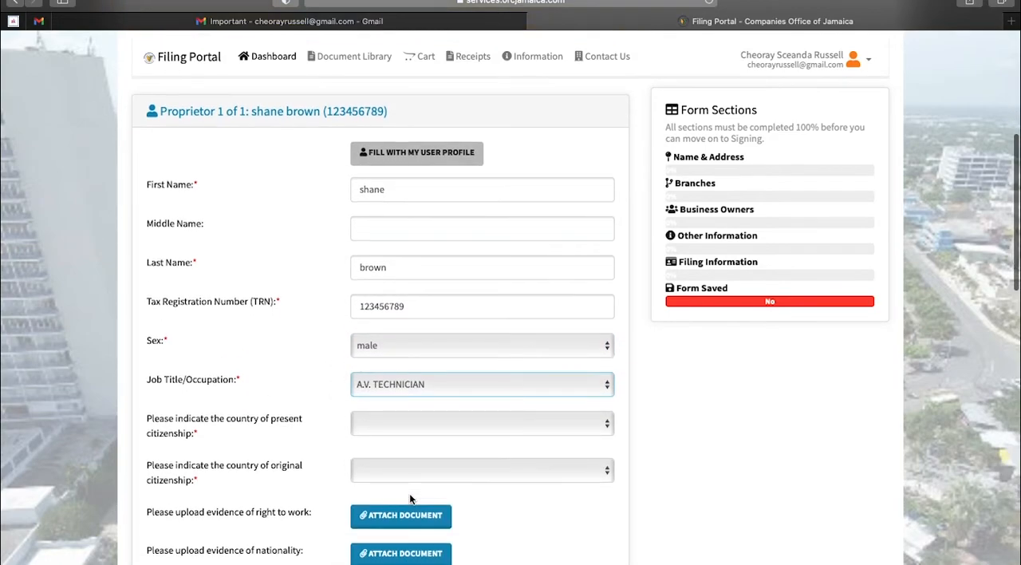
{"action": "left_click", "coordinate": [424, 423]}
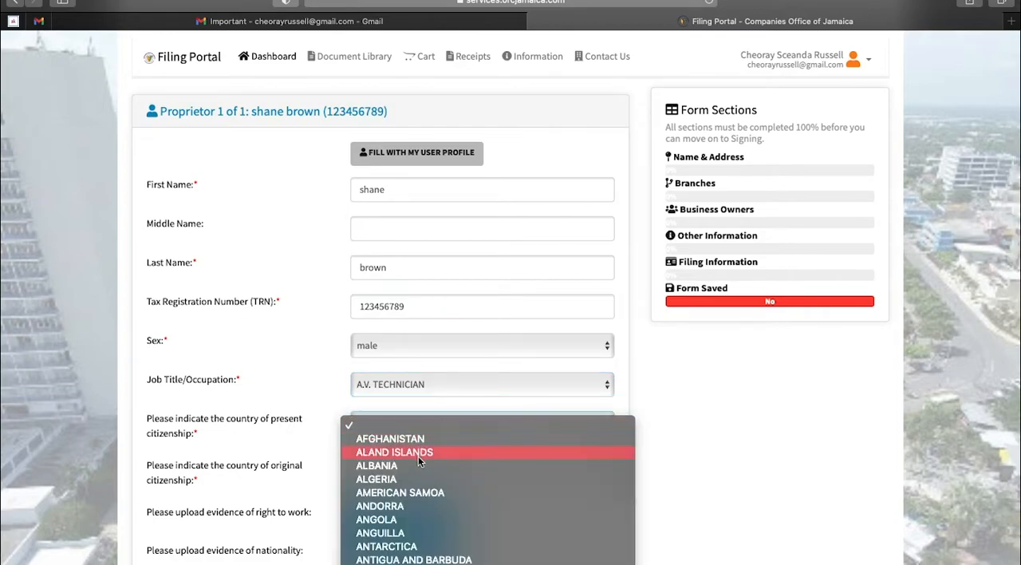
{"action": "key", "text": "j"}
{"action": "key", "text": "Return"}
{"action": "scroll", "coordinate": [424, 488], "scroll_direction": "down", "scroll_amount": 5}
{"action": "left_click", "coordinate": [415, 345]}
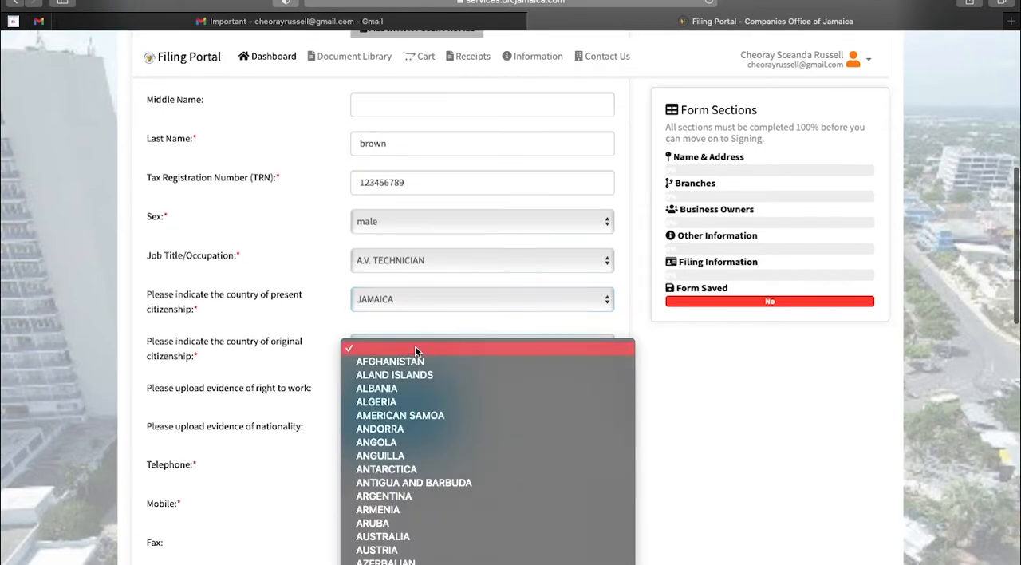
{"action": "key", "text": "j"}
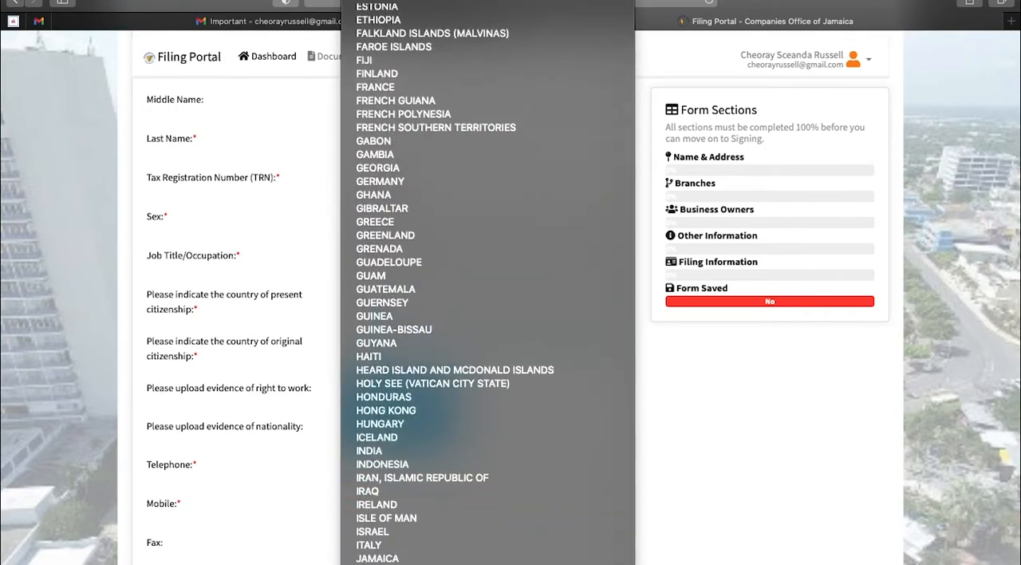
{"action": "key", "text": "Return"}
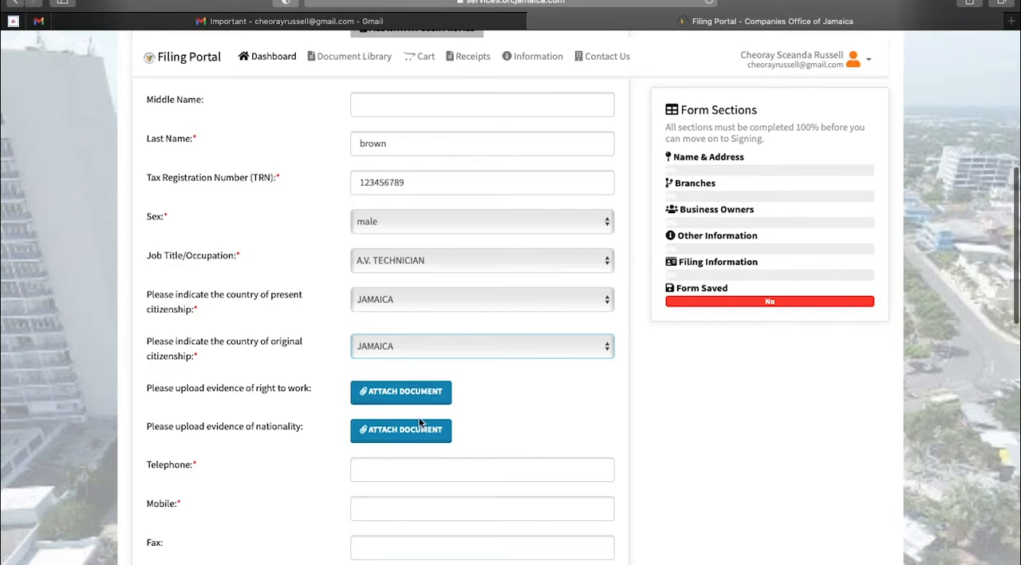
Enter the proprietor's telephone number and mobile number
{"action": "scroll", "coordinate": [419, 423], "scroll_direction": "down", "scroll_amount": 3}
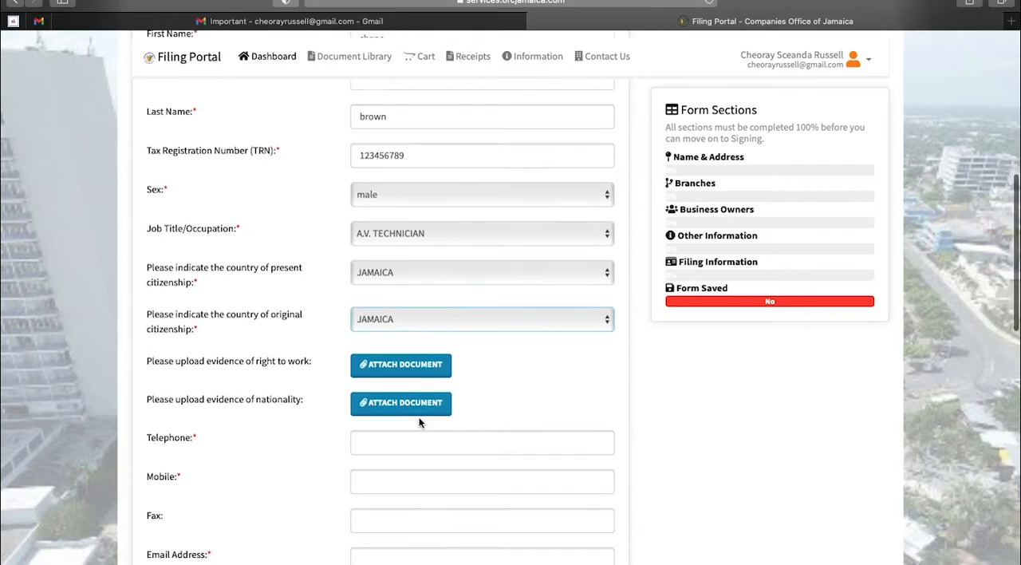
{"action": "left_click", "coordinate": [401, 377]}
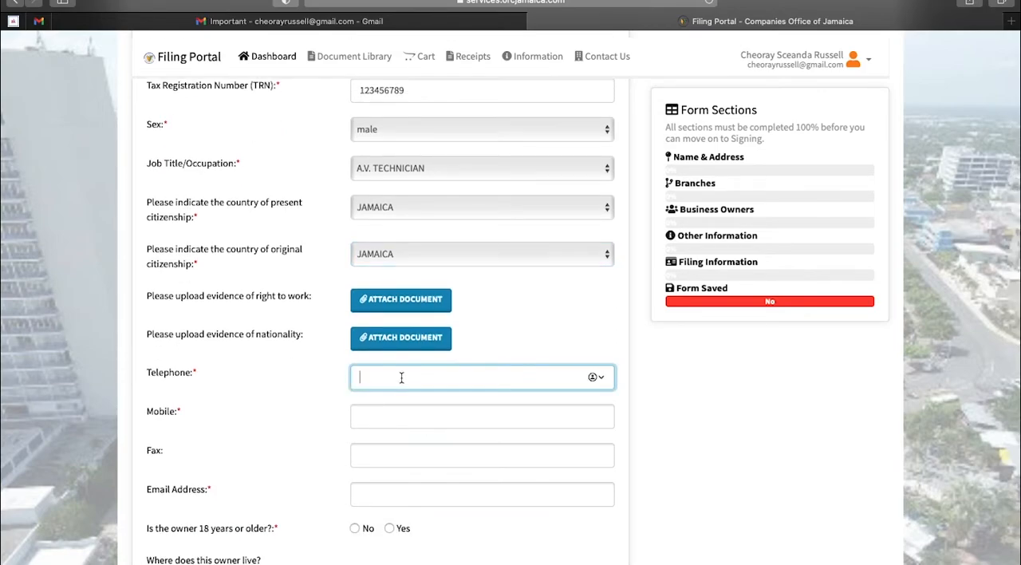
{"action": "left_click", "coordinate": [393, 414]}
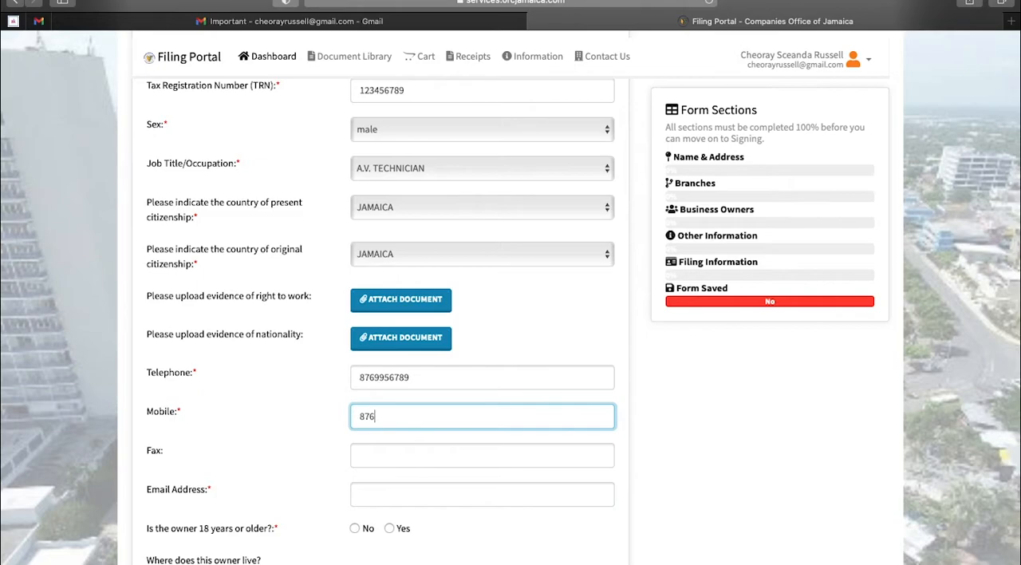
Fill in the proprietor's email address and answer Yes to the owner being 18 years or older
{"action": "scroll", "coordinate": [446, 467], "scroll_direction": "down", "scroll_amount": 1}
{"action": "left_click", "coordinate": [434, 453]}
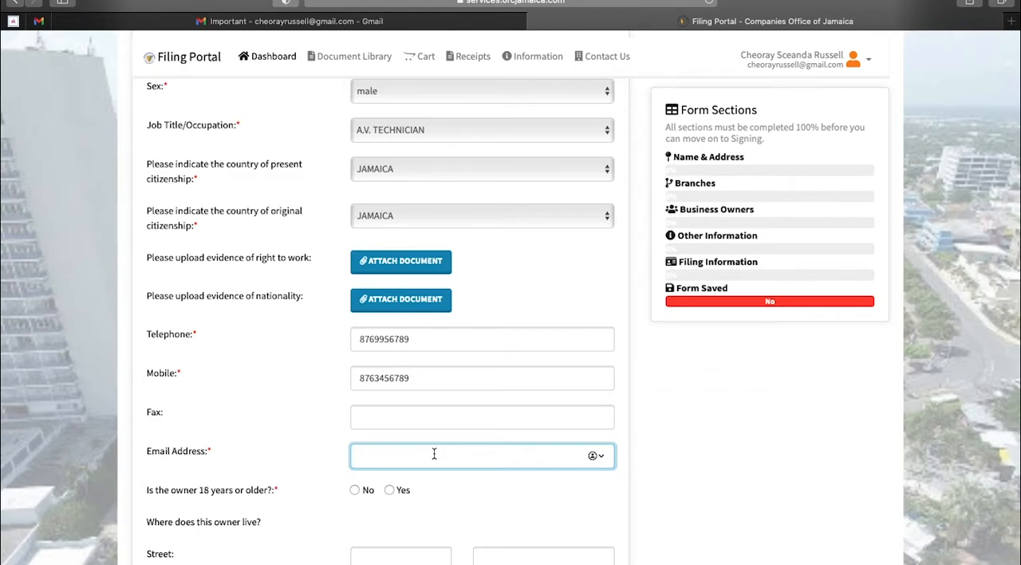
{"action": "scroll", "coordinate": [599, 529], "scroll_direction": "down", "scroll_amount": 2}
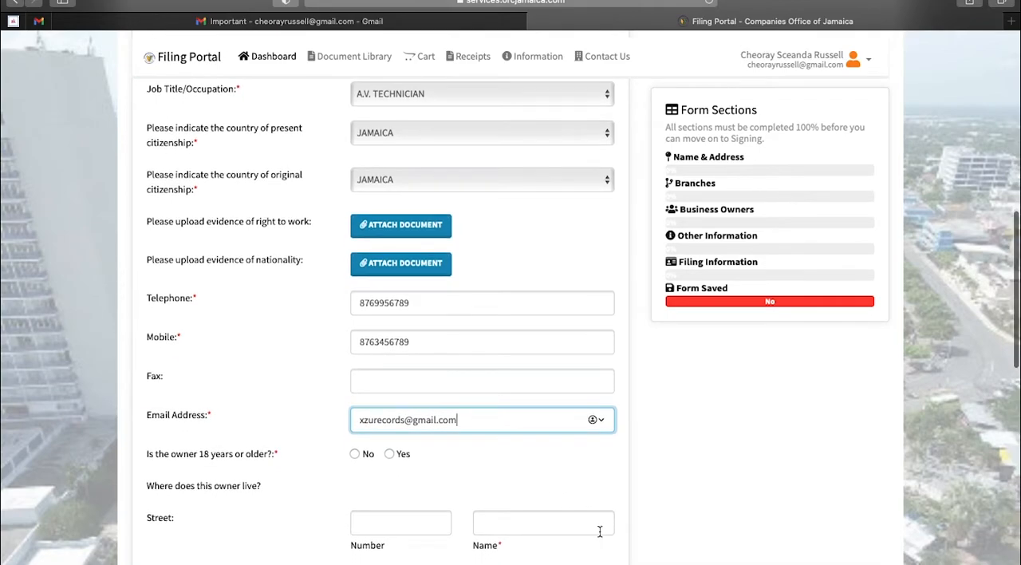
{"action": "left_click", "coordinate": [391, 439]}
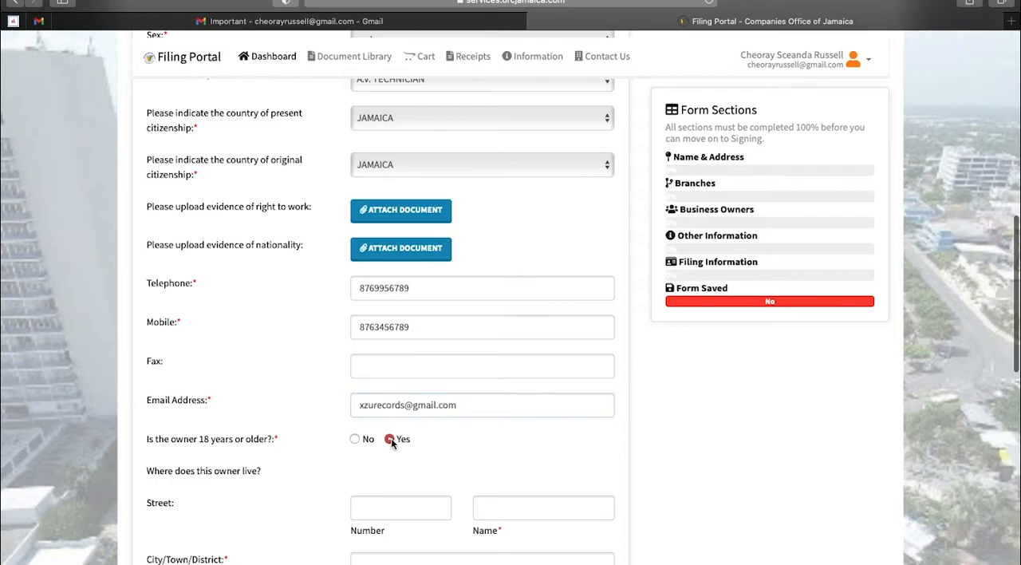
Enter the street number, street name and town of the owner's home address
{"action": "scroll", "coordinate": [469, 452], "scroll_direction": "down", "scroll_amount": 2}
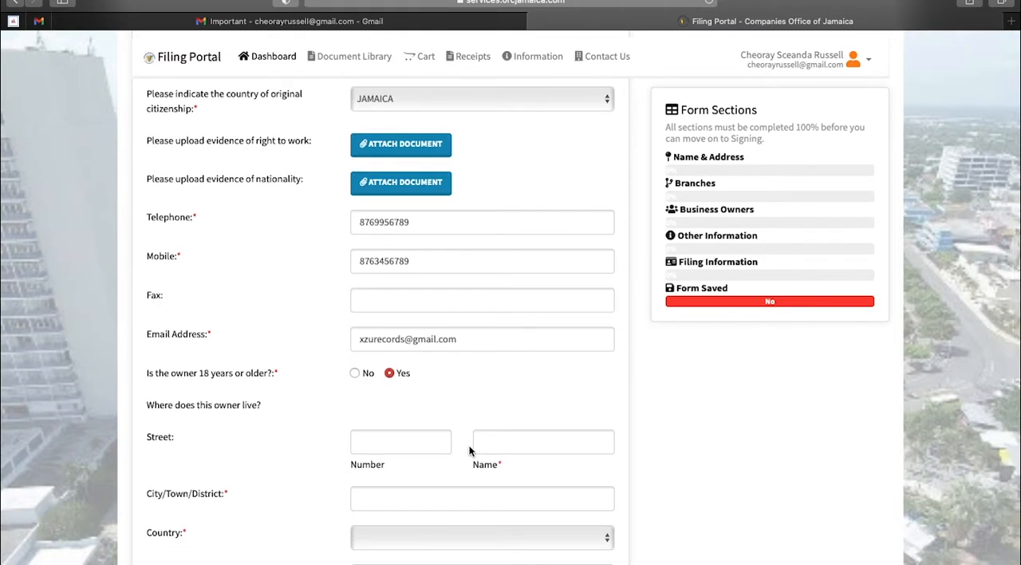
{"action": "scroll", "coordinate": [469, 452], "scroll_direction": "down", "scroll_amount": 1}
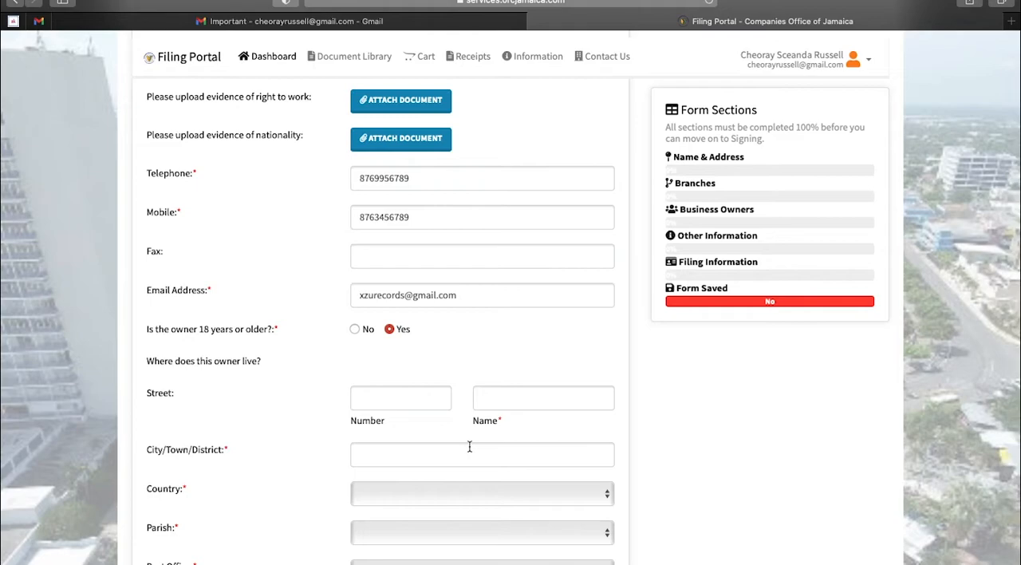
{"action": "left_click", "coordinate": [430, 396]}
{"action": "left_click", "coordinate": [541, 398]}
{"action": "left_click", "coordinate": [482, 452]}
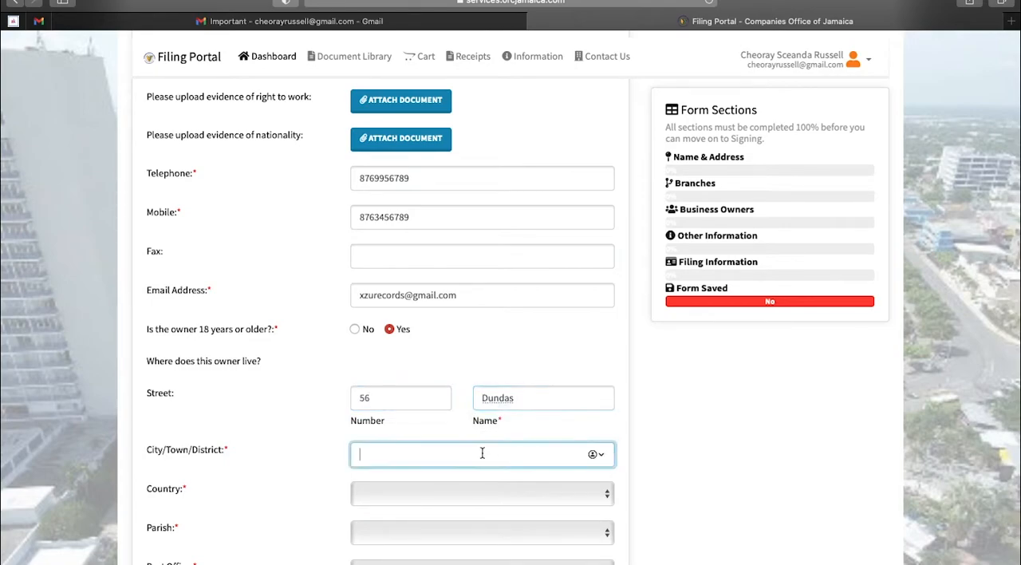
Set the home address country to JAMAICA and select the owner's parish and post office
{"action": "left_click", "coordinate": [461, 494]}
{"action": "scroll", "coordinate": [456, 500], "scroll_direction": "down", "scroll_amount": 15}
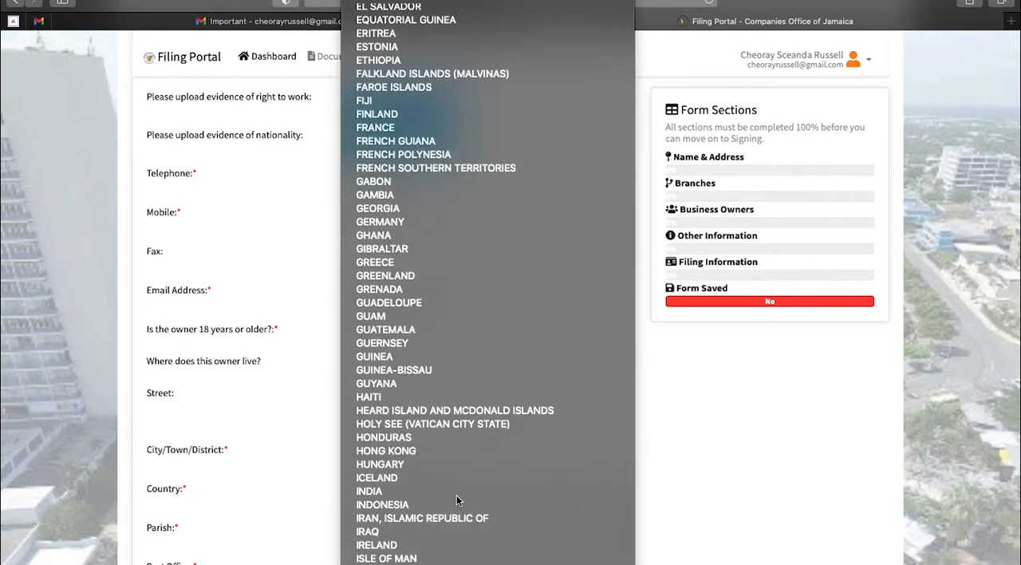
{"action": "left_click", "coordinate": [410, 532]}
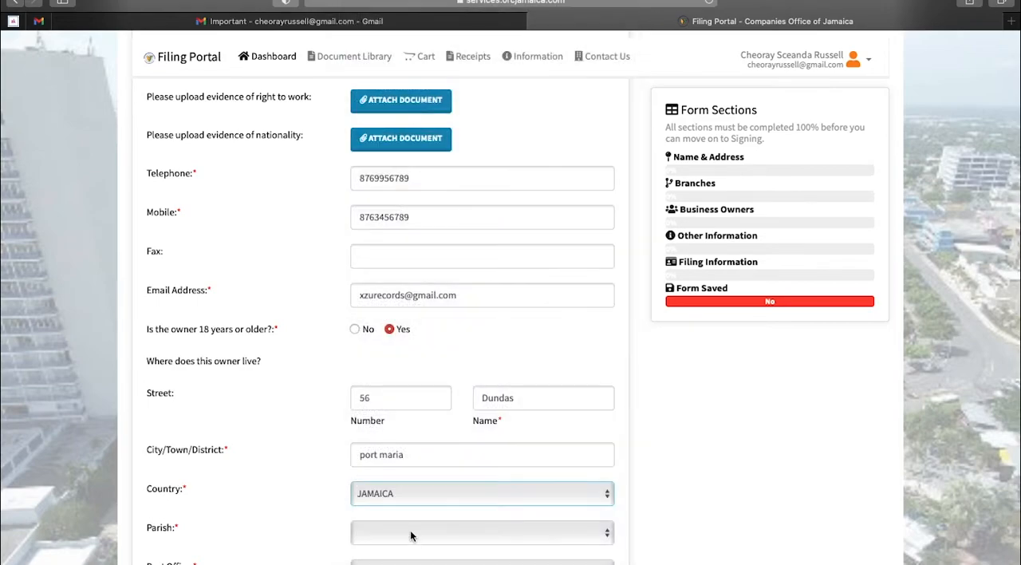
{"action": "left_click", "coordinate": [409, 532]}
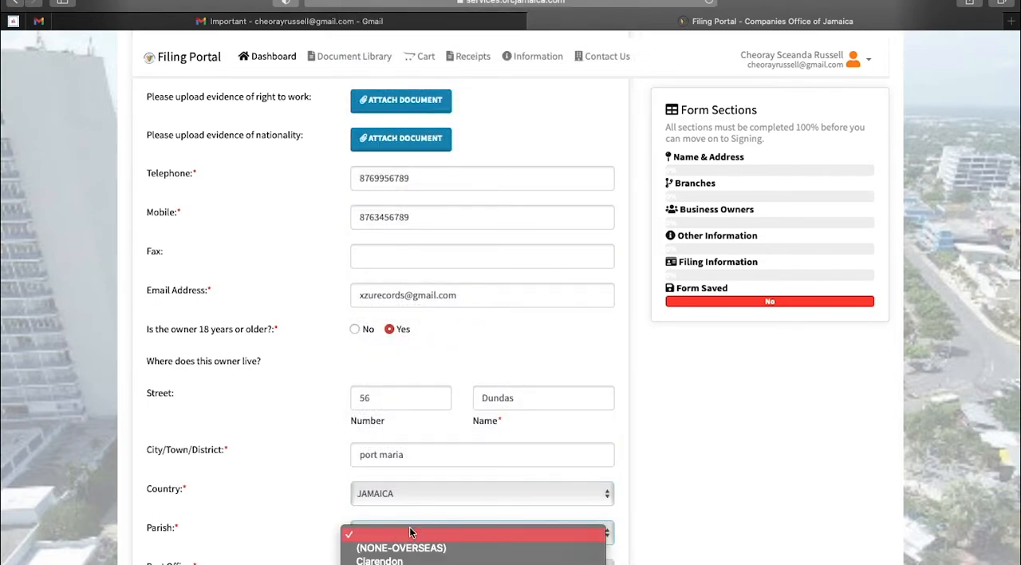
{"action": "scroll", "coordinate": [409, 528], "scroll_direction": "down", "scroll_amount": 5}
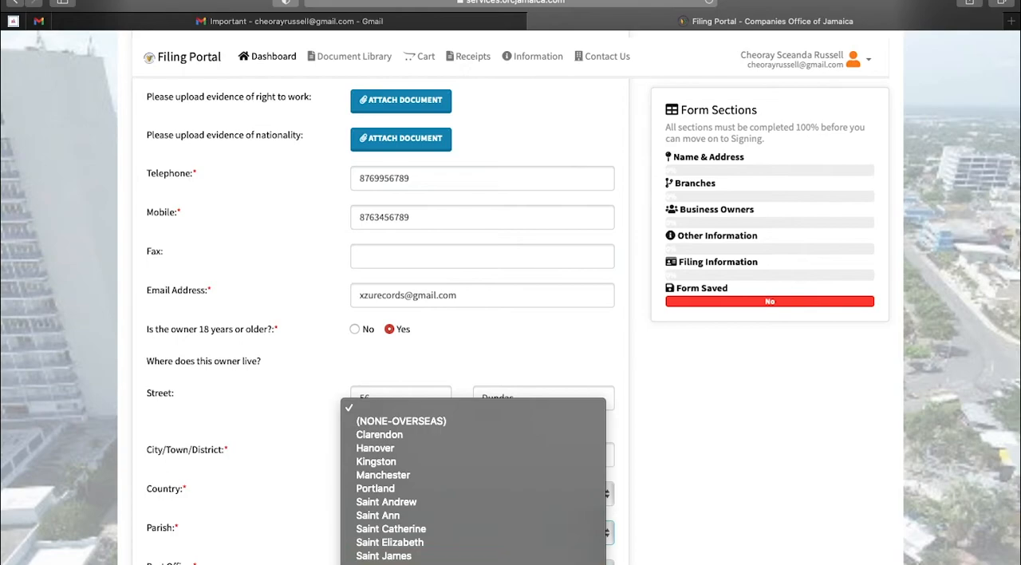
{"action": "left_click", "coordinate": [383, 563]}
{"action": "scroll", "coordinate": [536, 485], "scroll_direction": "down", "scroll_amount": 5}
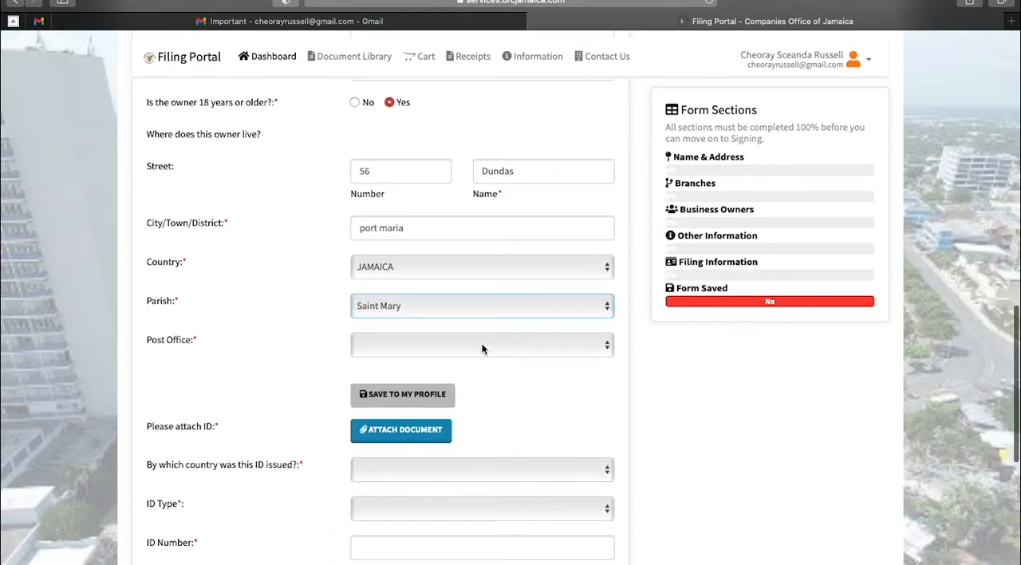
{"action": "left_click", "coordinate": [482, 345]}
{"action": "scroll", "coordinate": [465, 517], "scroll_direction": "down", "scroll_amount": 10}
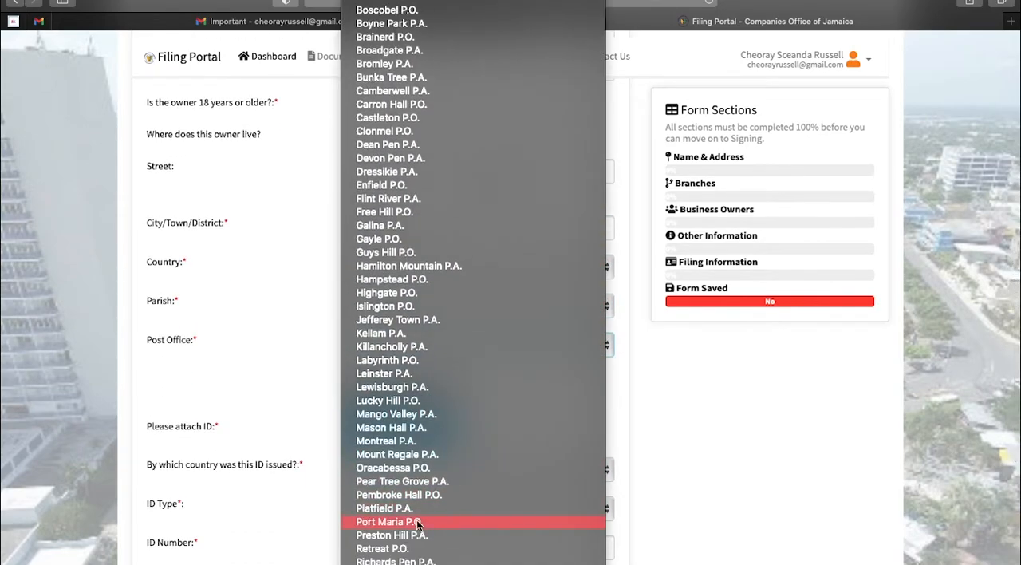
{"action": "left_click", "coordinate": [417, 522]}
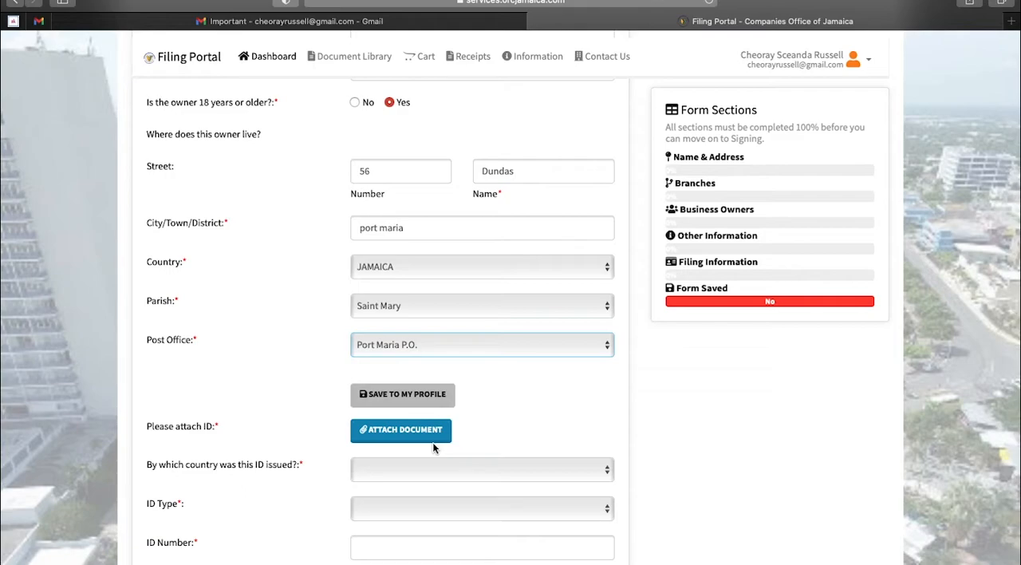
Set the ID's issuing country to JAMAICA and the ID type to DRIVER'S LICENCE
{"action": "scroll", "coordinate": [433, 447], "scroll_direction": "down", "scroll_amount": 1}
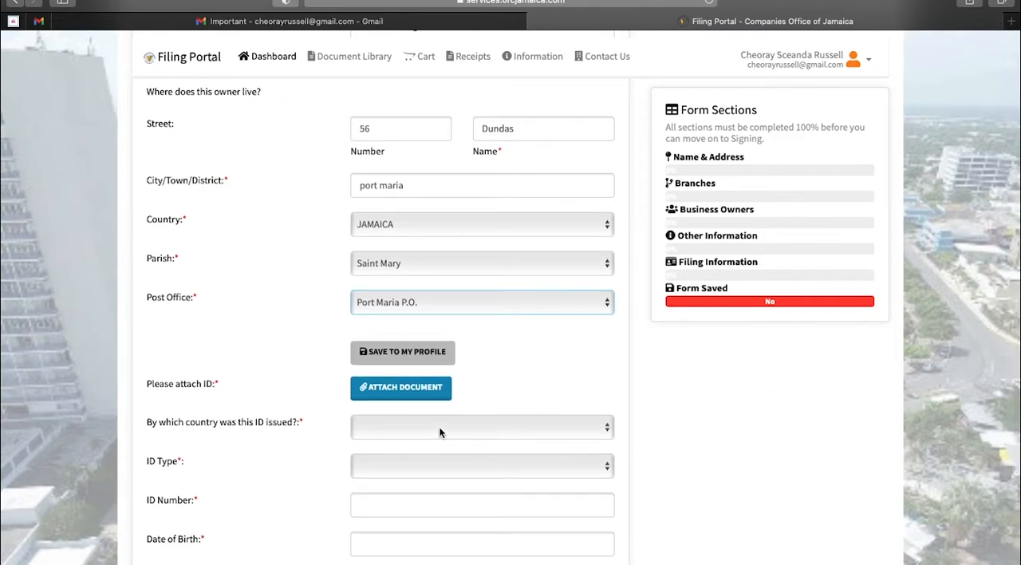
{"action": "left_click", "coordinate": [439, 428]}
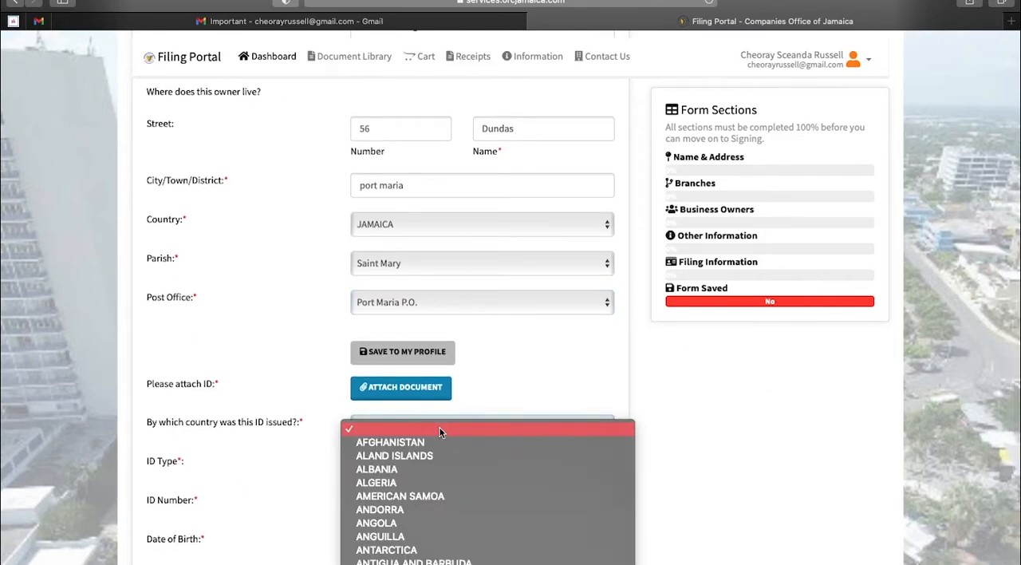
{"action": "scroll", "coordinate": [439, 426], "scroll_direction": "down", "scroll_amount": 10}
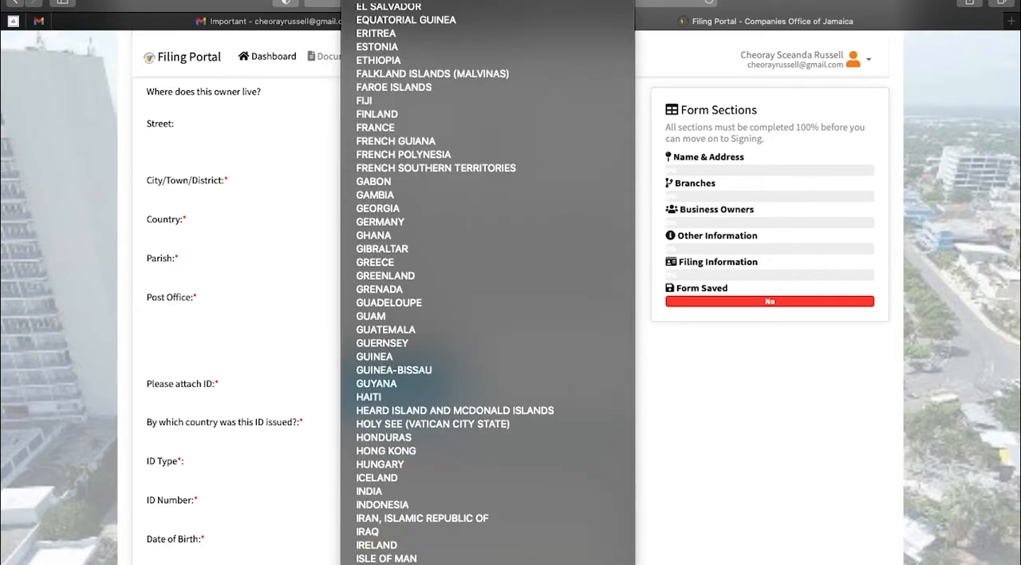
{"action": "key", "text": "Escape"}
{"action": "left_click", "coordinate": [417, 465]}
{"action": "left_click", "coordinate": [400, 481]}
Enter the driver's licence control number in the ID Control Number field
{"action": "scroll", "coordinate": [468, 469], "scroll_direction": "down", "scroll_amount": 2}
{"action": "left_click", "coordinate": [413, 410]}
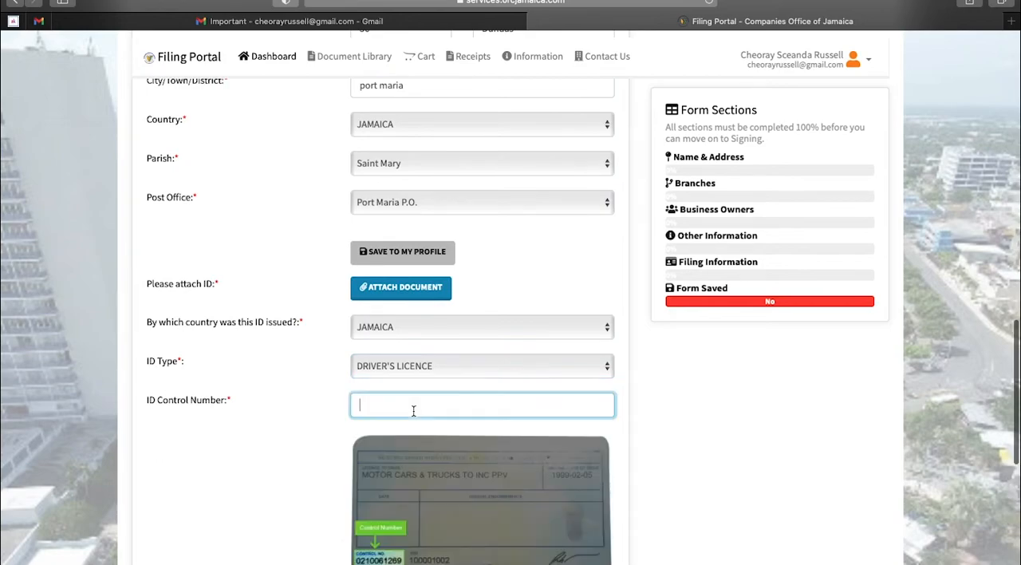
{"action": "scroll", "coordinate": [414, 410], "scroll_direction": "down", "scroll_amount": 1}
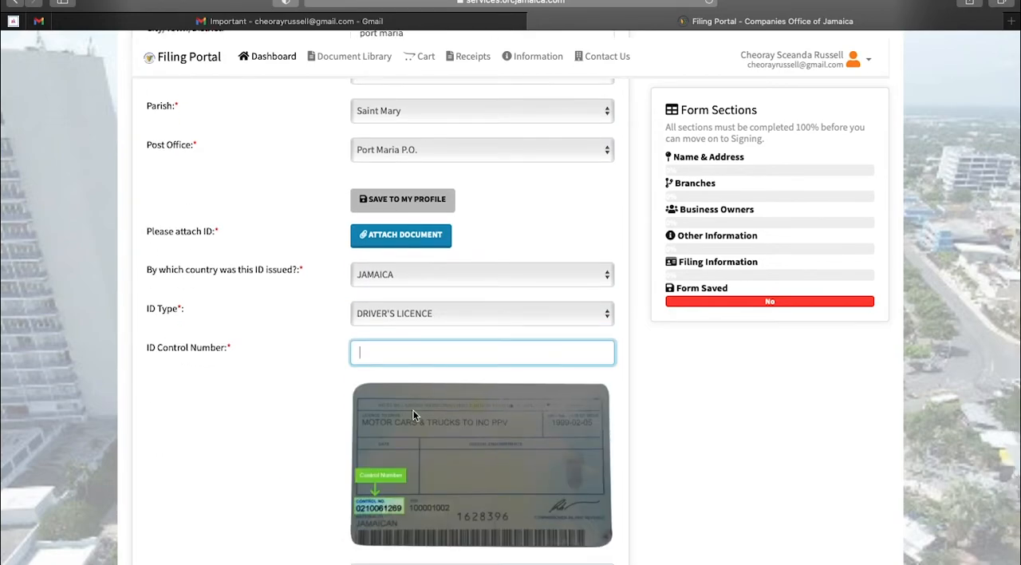
{"action": "left_click", "coordinate": [674, 455]}
Pick the proprietor's date of birth in the calendar
{"action": "scroll", "coordinate": [526, 397], "scroll_direction": "down", "scroll_amount": 1}
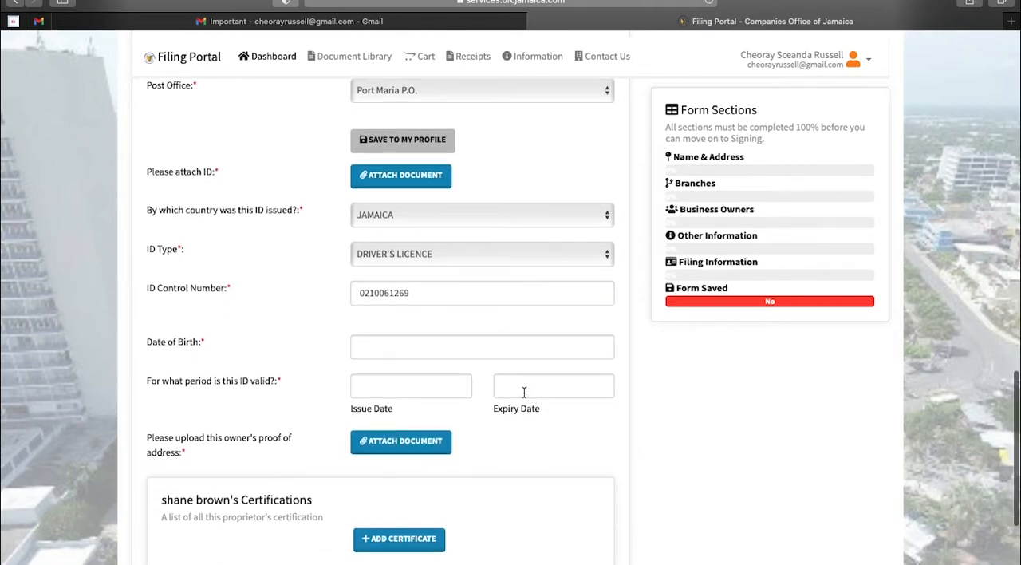
{"action": "left_click", "coordinate": [485, 344]}
{"action": "left_click", "coordinate": [447, 375]}
{"action": "left_click", "coordinate": [443, 374]}
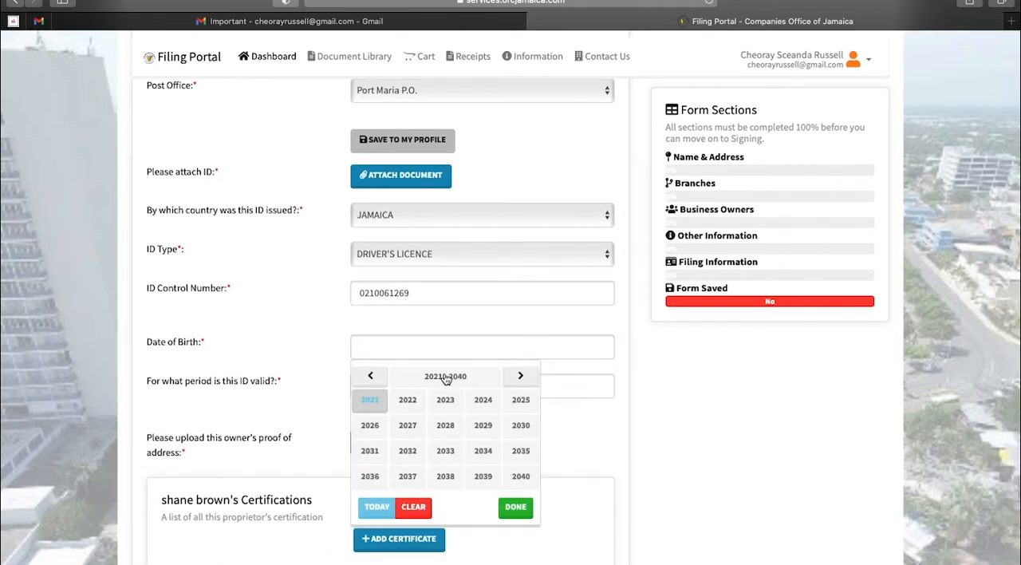
{"action": "left_click", "coordinate": [368, 374]}
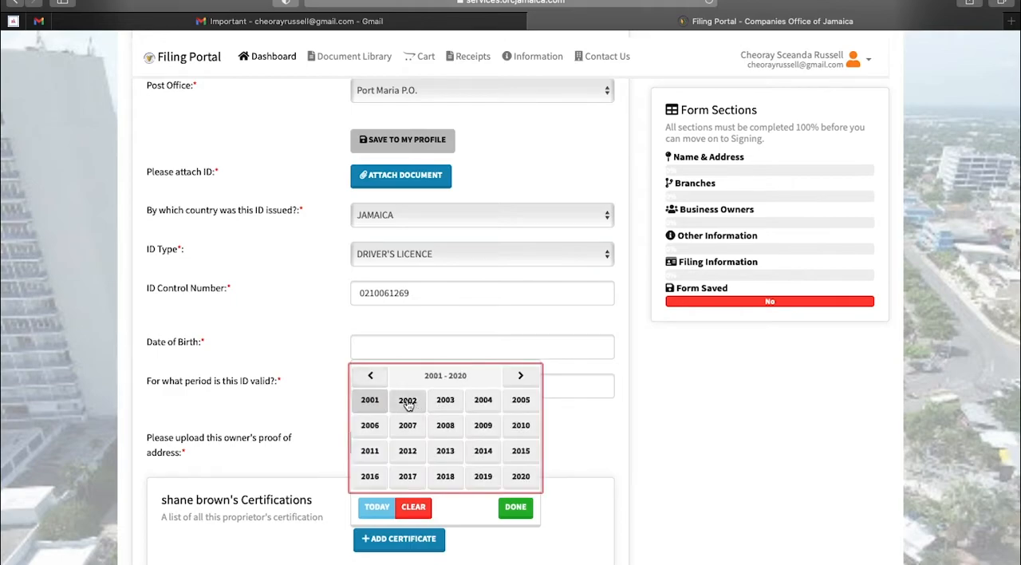
{"action": "left_click", "coordinate": [379, 404]}
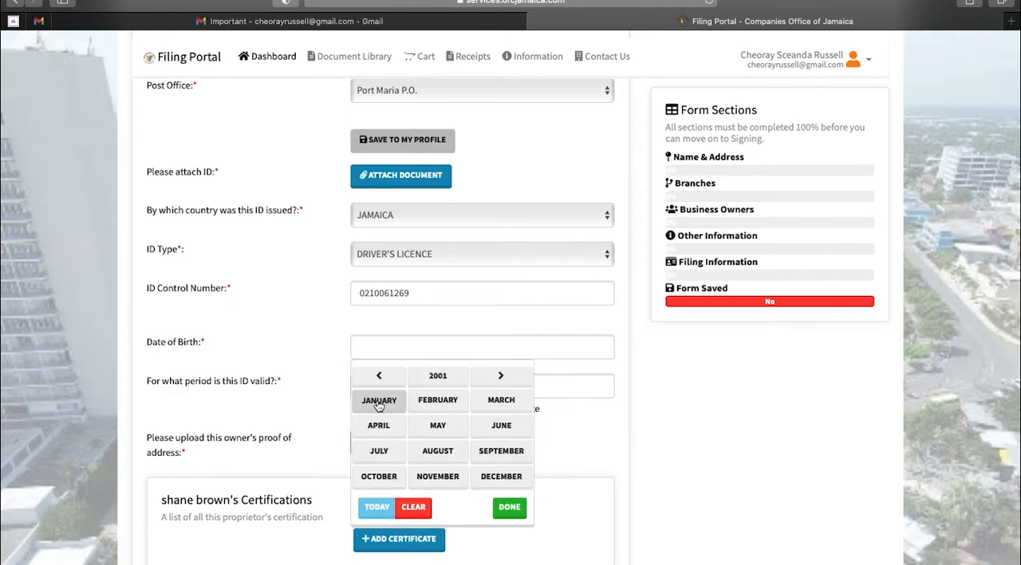
{"action": "left_click", "coordinate": [441, 403]}
{"action": "left_click", "coordinate": [419, 439]}
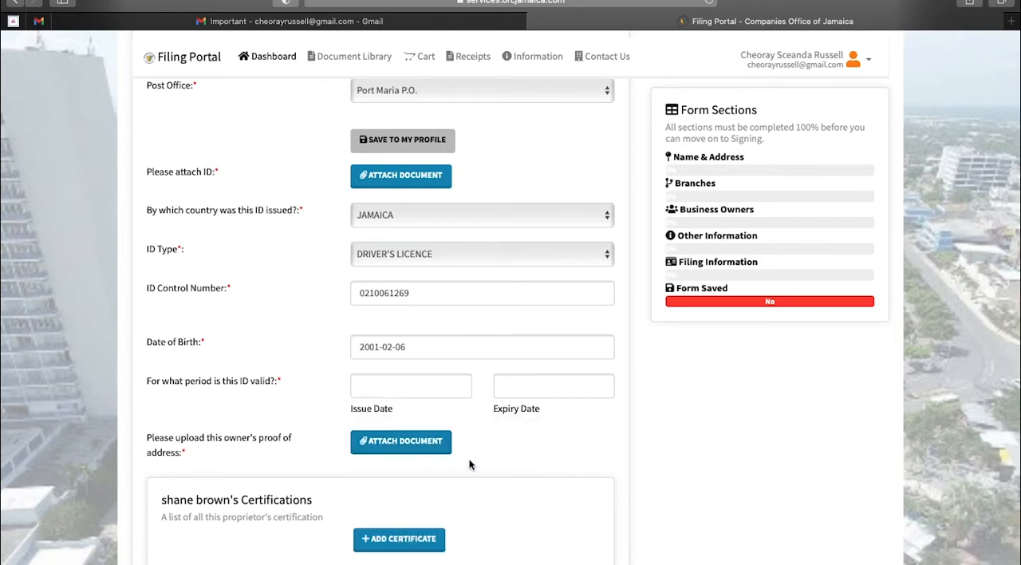
Set the issue date of the driver's licence to 2018-05-09
{"action": "left_click", "coordinate": [429, 392]}
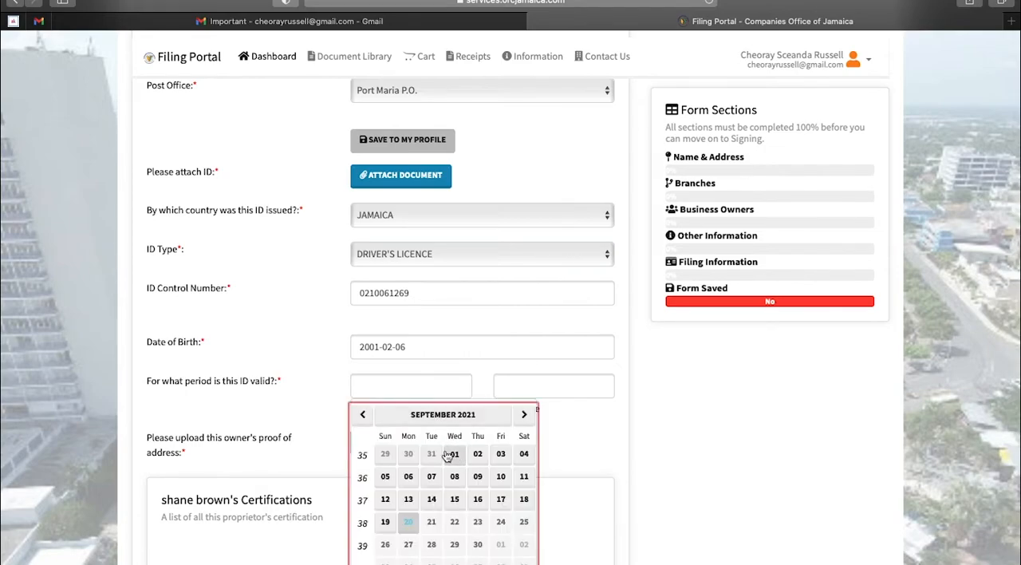
{"action": "left_click", "coordinate": [436, 416]}
{"action": "left_click", "coordinate": [425, 415]}
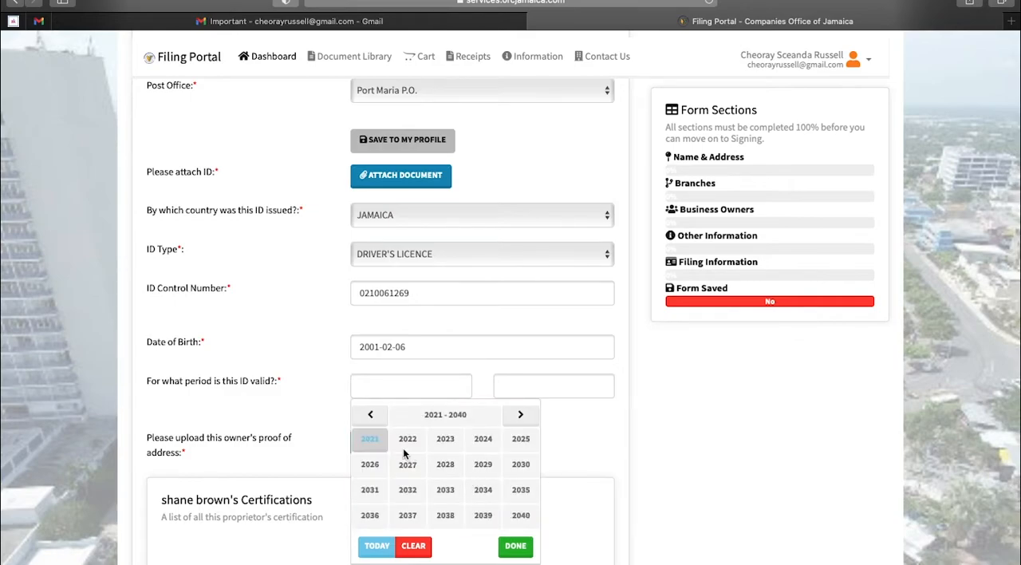
{"action": "left_click", "coordinate": [370, 414]}
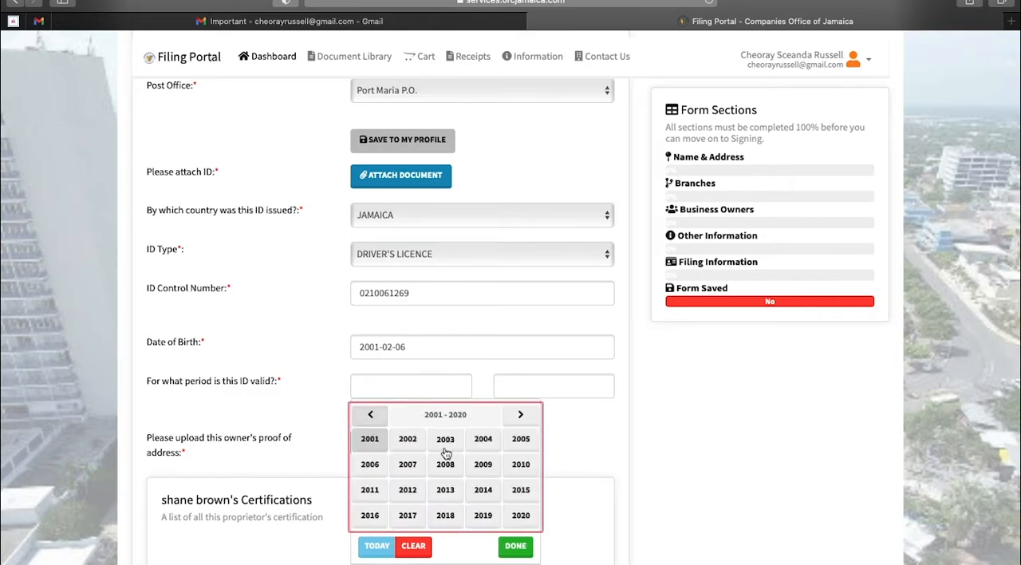
{"action": "left_click", "coordinate": [445, 516]}
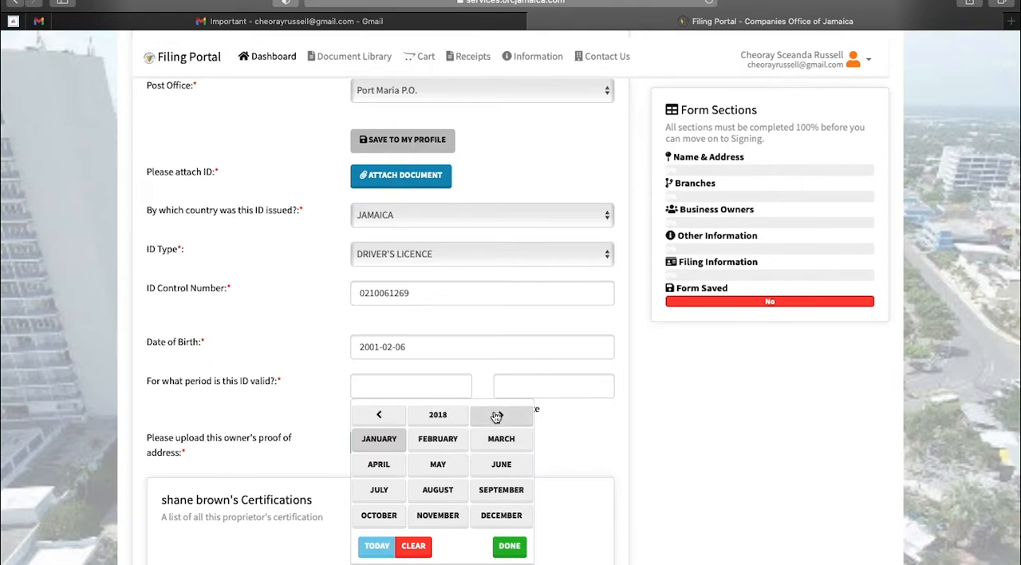
{"action": "left_click", "coordinate": [438, 465]}
{"action": "left_click", "coordinate": [455, 478]}
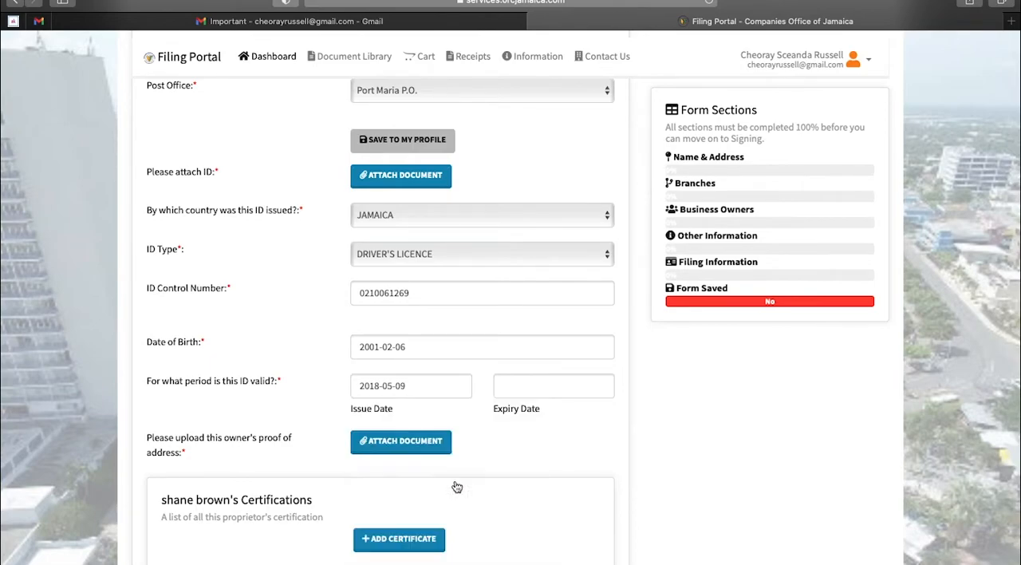
Set the expiry date of the driver's licence to 2022-05-12
{"action": "left_click", "coordinate": [525, 387]}
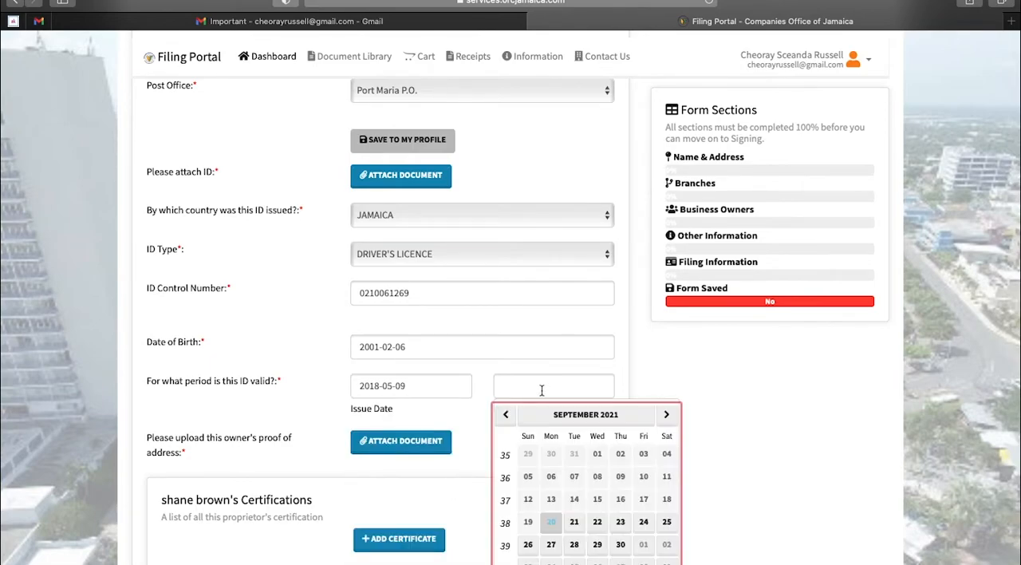
{"action": "left_click", "coordinate": [664, 416]}
{"action": "left_click", "coordinate": [664, 416]}
{"action": "left_click", "coordinate": [665, 416]}
{"action": "left_click", "coordinate": [664, 416]}
{"action": "left_click", "coordinate": [664, 416]}
{"action": "left_click", "coordinate": [665, 417]}
{"action": "left_click", "coordinate": [664, 416]}
{"action": "left_click", "coordinate": [664, 417]}
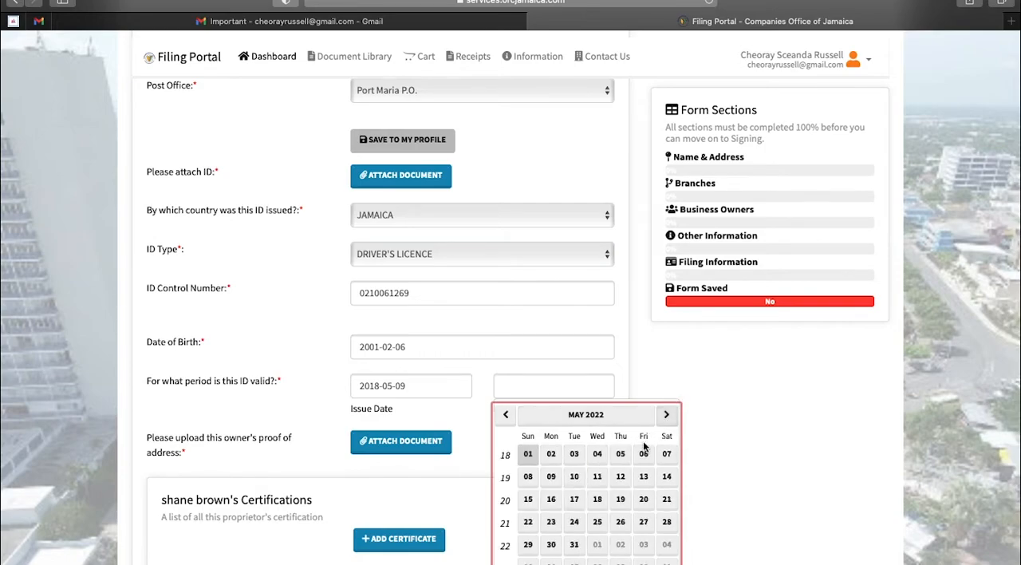
{"action": "left_click", "coordinate": [620, 479]}
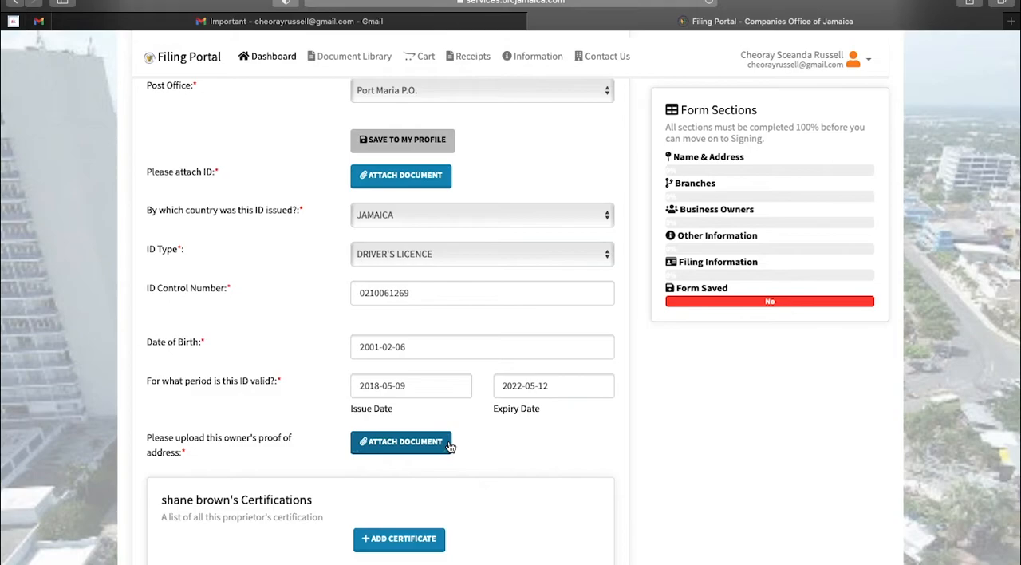
Review the proprietor's entries, certifications, principal owner and validation options in the Business Owners section
{"action": "scroll", "coordinate": [448, 446], "scroll_direction": "down", "scroll_amount": 5}
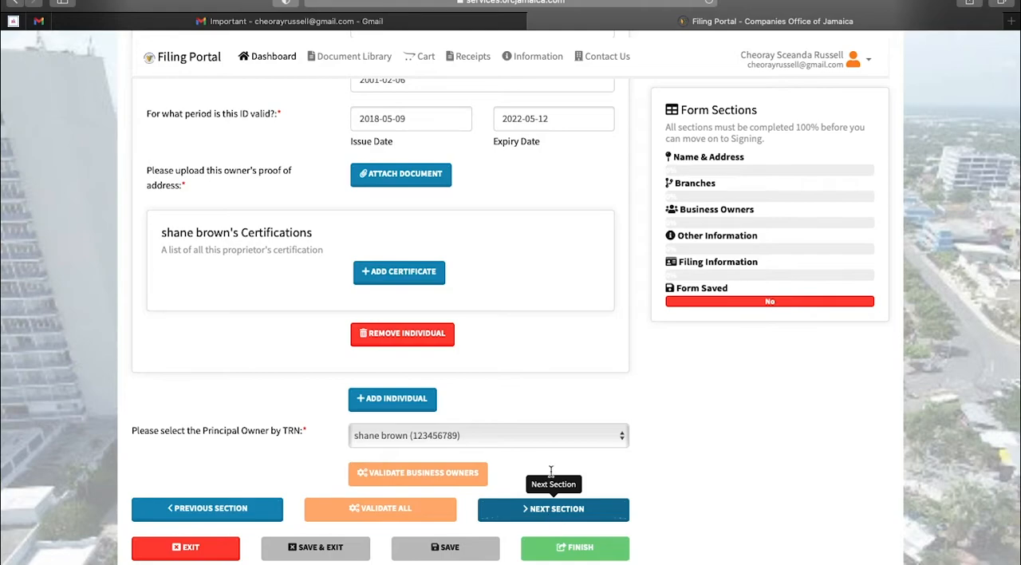
{"action": "scroll", "coordinate": [536, 319], "scroll_direction": "up", "scroll_amount": 9}
{"action": "scroll", "coordinate": [535, 316], "scroll_direction": "up", "scroll_amount": 15}
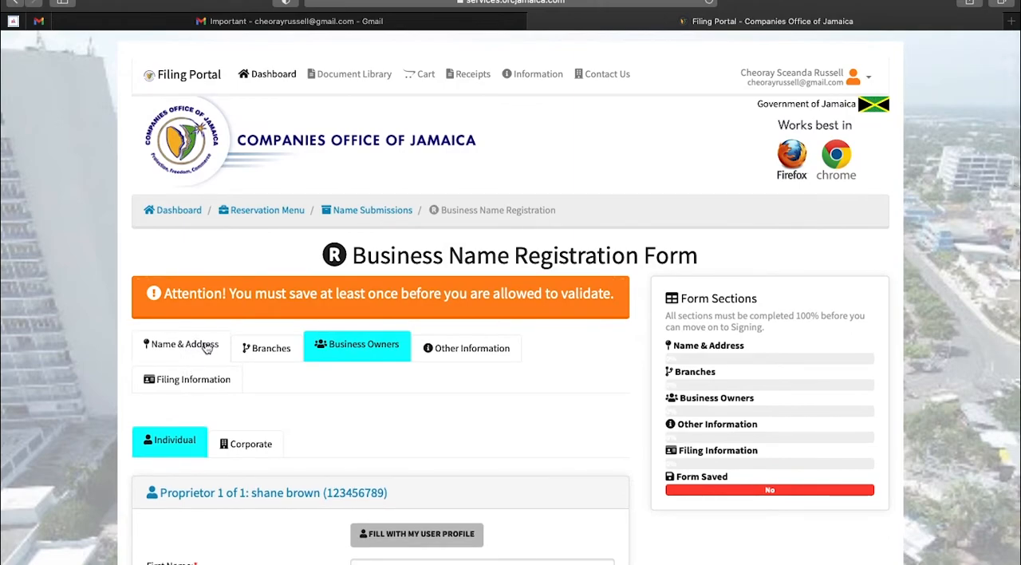
{"action": "scroll", "coordinate": [317, 391], "scroll_direction": "down", "scroll_amount": 15}
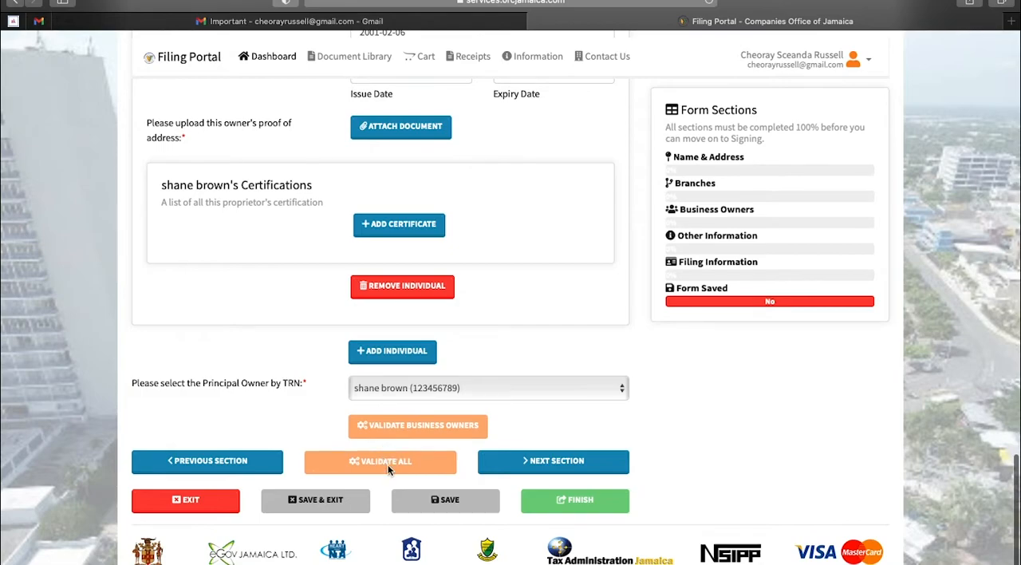
{"action": "left_click", "coordinate": [412, 428]}
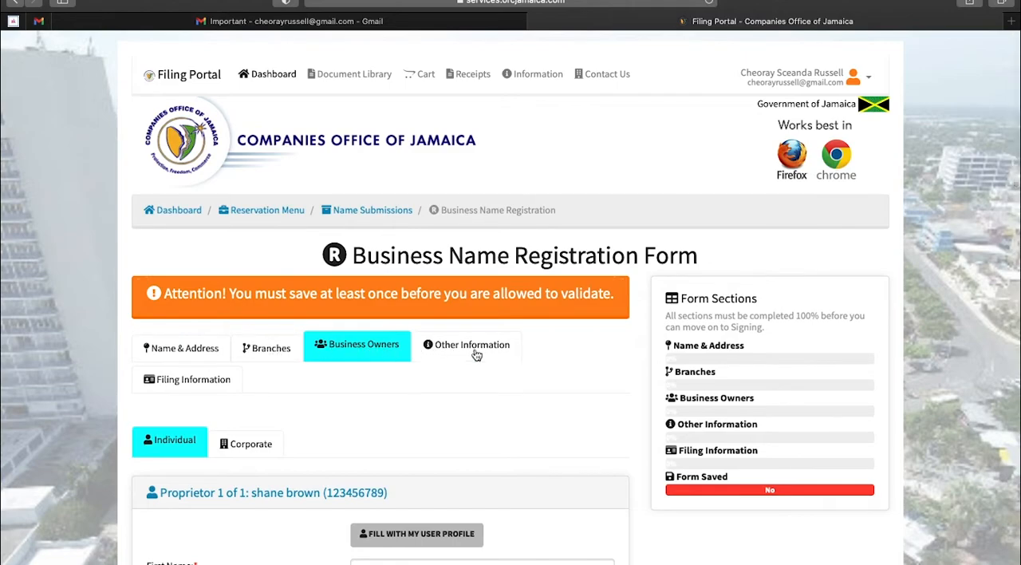
{"action": "scroll", "coordinate": [474, 360], "scroll_direction": "down", "scroll_amount": 15}
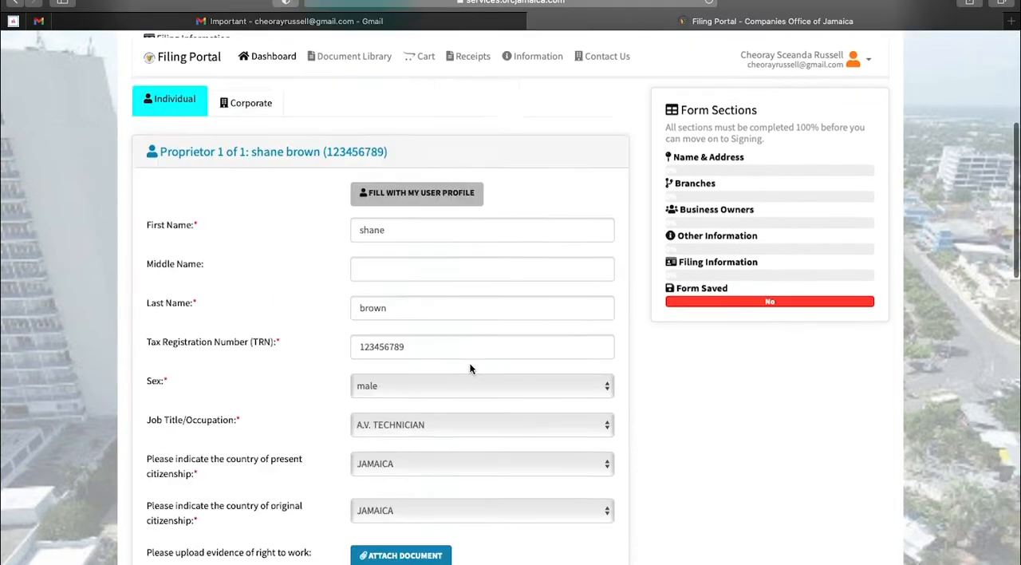
{"action": "scroll", "coordinate": [469, 369], "scroll_direction": "down", "scroll_amount": 5}
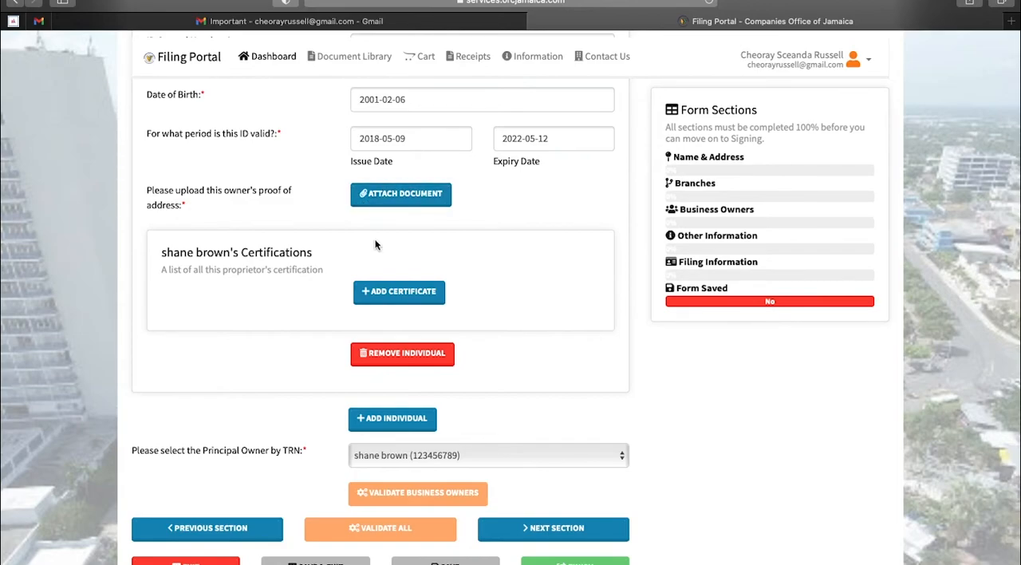
Go to the Other Information section and set the office records to be kept at the Registered Address
{"action": "left_click", "coordinate": [554, 527]}
{"action": "scroll", "coordinate": [519, 376], "scroll_direction": "up", "scroll_amount": 2}
{"action": "scroll", "coordinate": [518, 377], "scroll_direction": "up", "scroll_amount": 3}
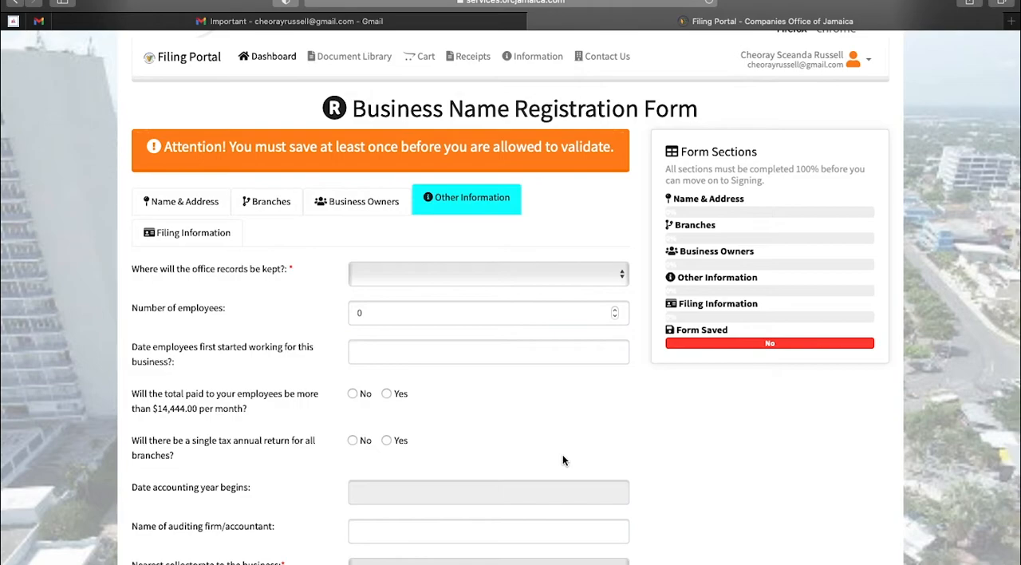
{"action": "left_click", "coordinate": [623, 278]}
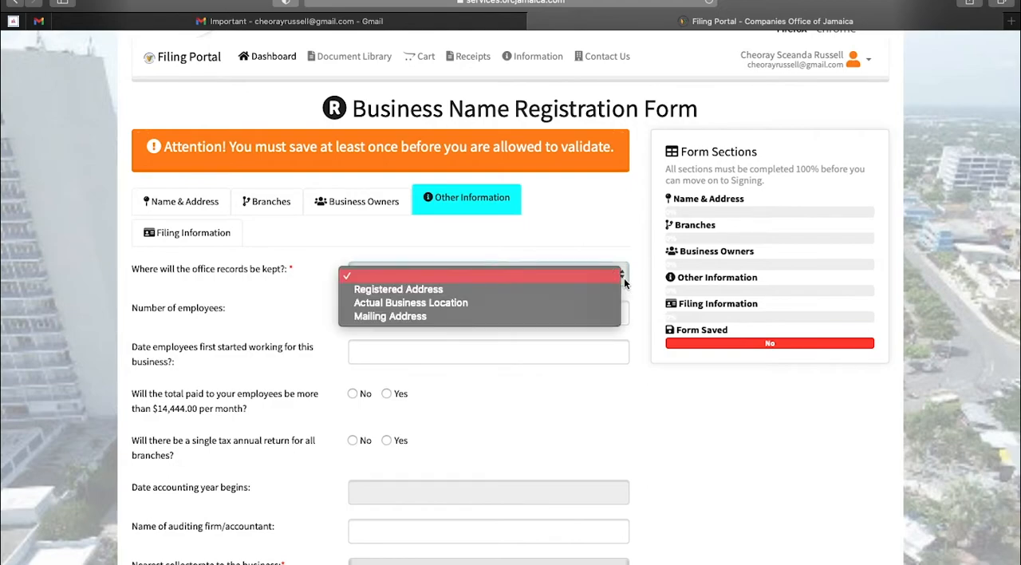
{"action": "left_click", "coordinate": [473, 290]}
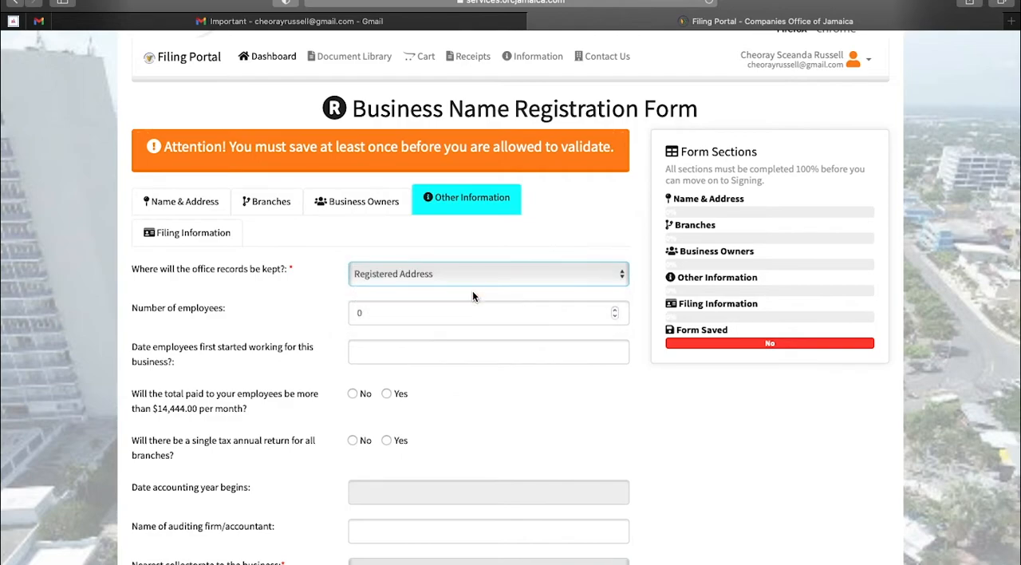
Set the number of employees to 4
{"action": "left_click", "coordinate": [459, 319]}
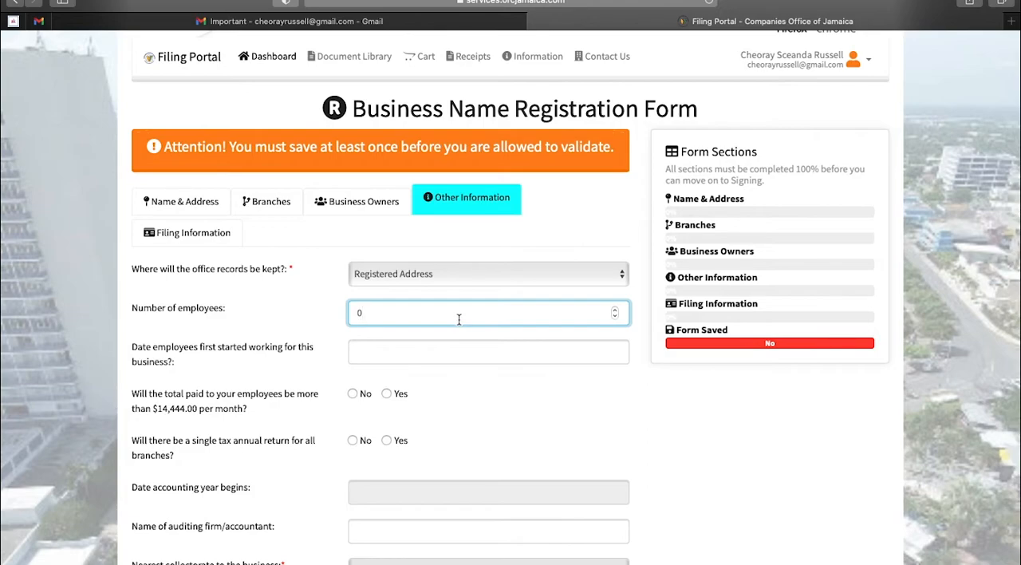
{"action": "key", "text": "BackSpace"}
{"action": "type", "text": "4"}
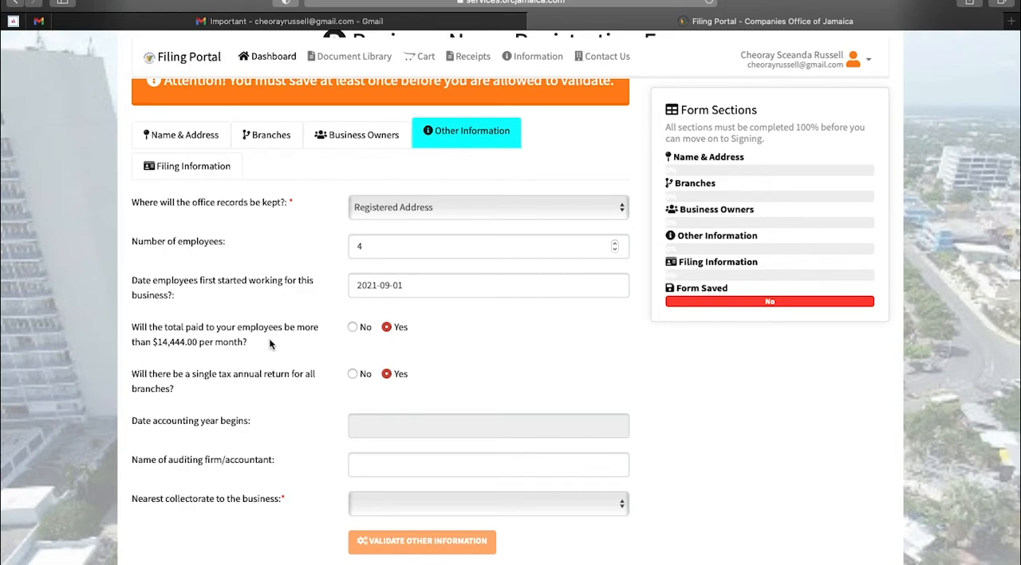
{"action": "left_click", "coordinate": [392, 504]}
{"action": "scroll", "coordinate": [441, 547], "scroll_direction": "down", "scroll_amount": 3}
{"action": "scroll", "coordinate": [441, 547], "scroll_direction": "down", "scroll_amount": 6}
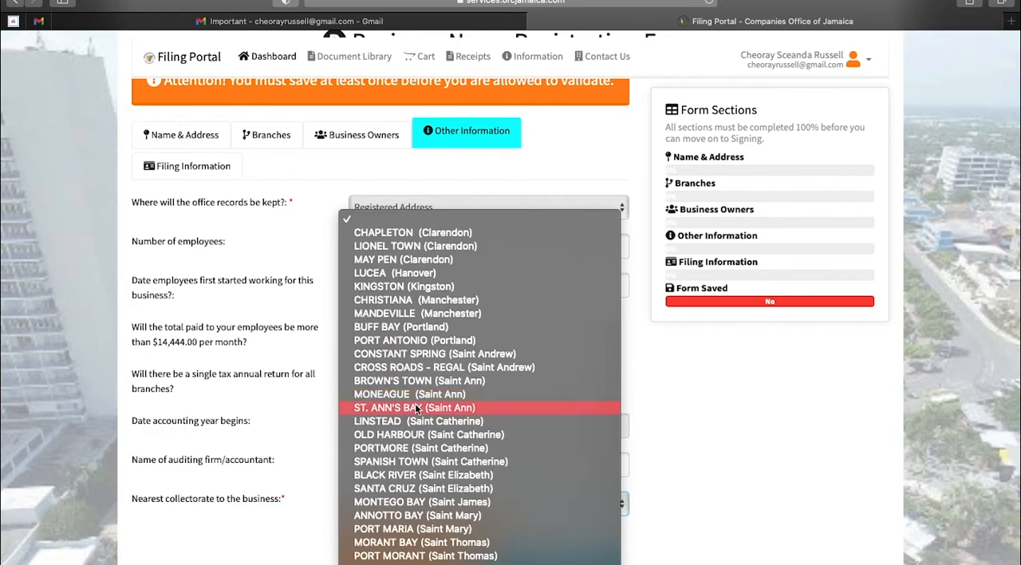
{"action": "left_click", "coordinate": [408, 528]}
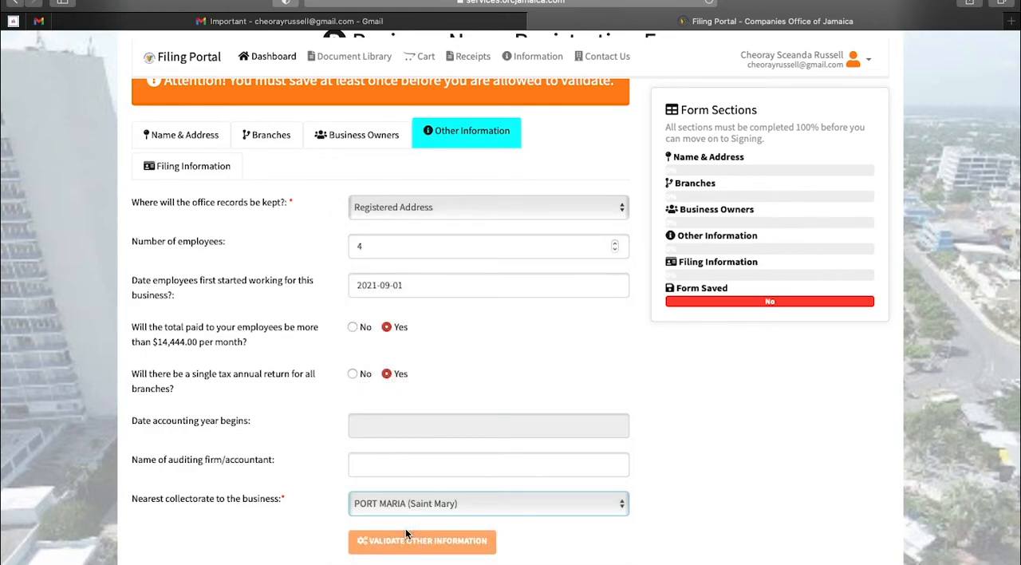
Go to the Filing Information section and pre-populate it with the listed proprietor's details
{"action": "left_click", "coordinate": [515, 559]}
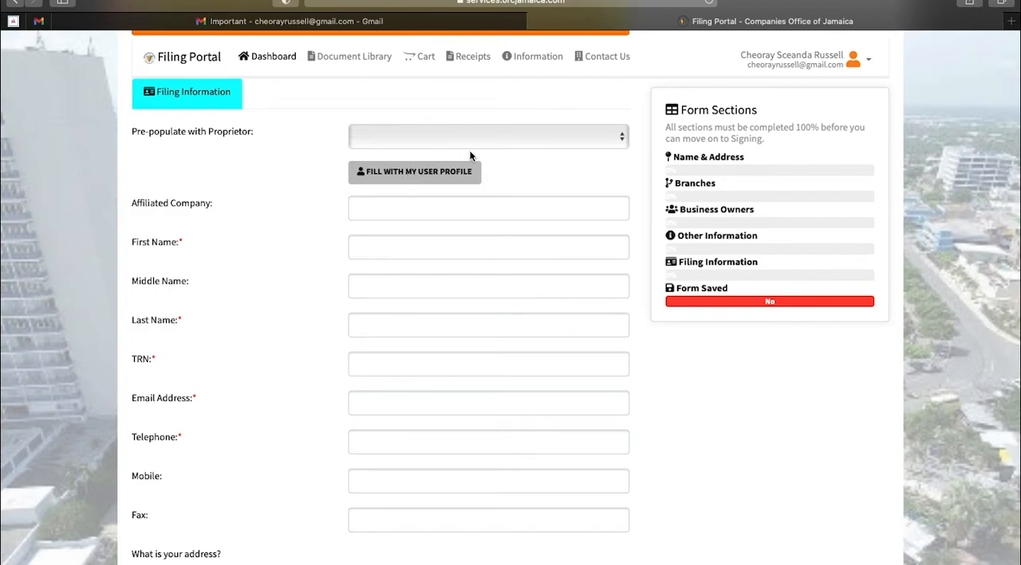
{"action": "left_click", "coordinate": [527, 145]}
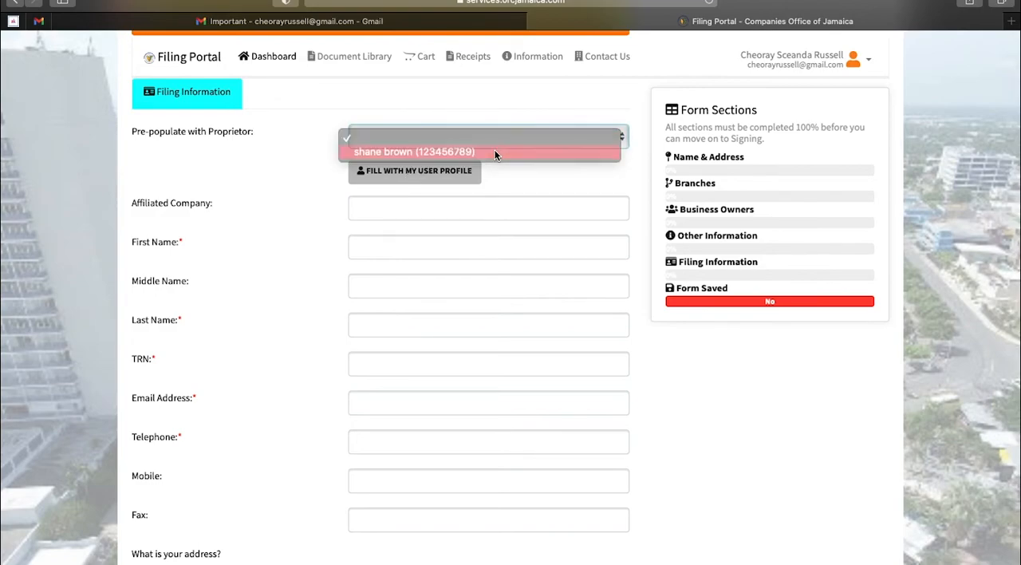
{"action": "left_click", "coordinate": [495, 152]}
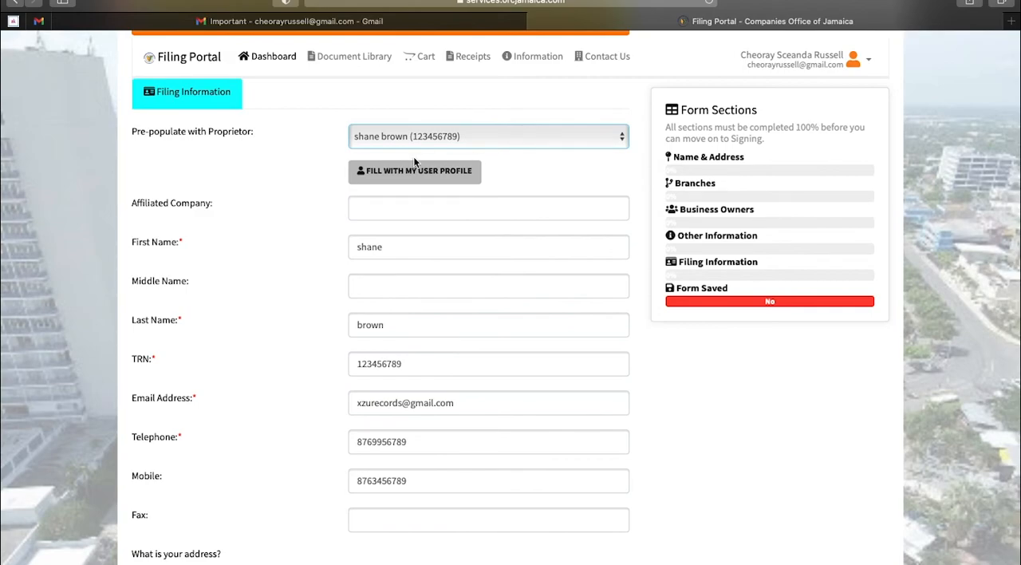
Review the pre-populated contact and address details and the validation options of the Filing Information section
{"action": "scroll", "coordinate": [468, 426], "scroll_direction": "down", "scroll_amount": 5}
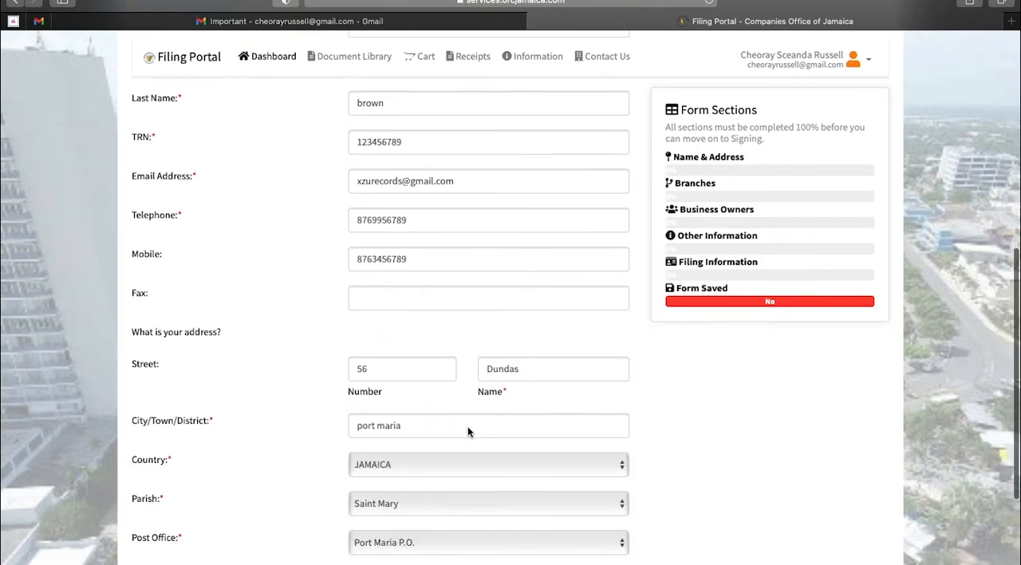
{"action": "scroll", "coordinate": [467, 431], "scroll_direction": "down", "scroll_amount": 6}
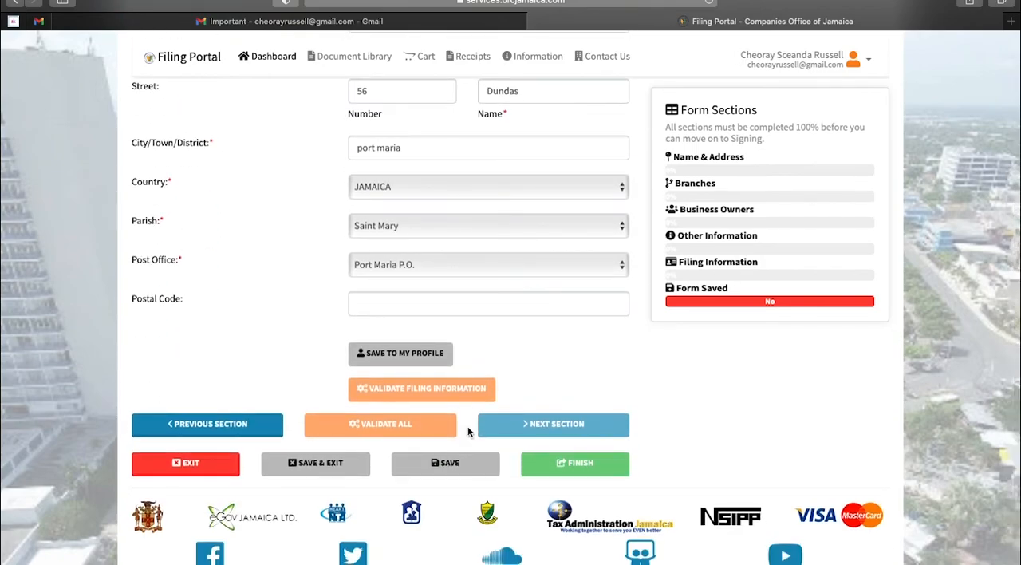
{"action": "left_click", "coordinate": [467, 426]}
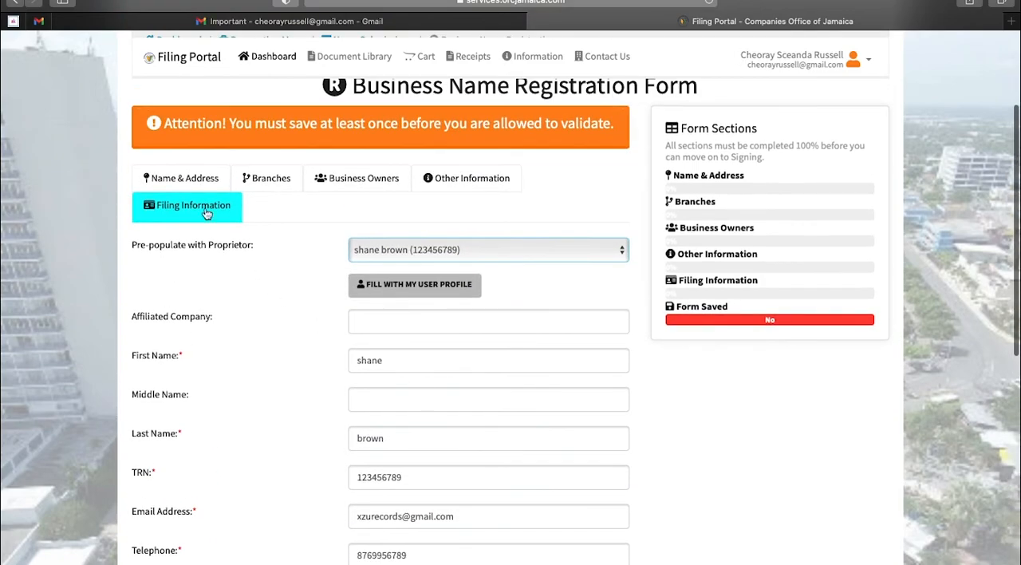
{"action": "scroll", "coordinate": [547, 383], "scroll_direction": "down", "scroll_amount": 14}
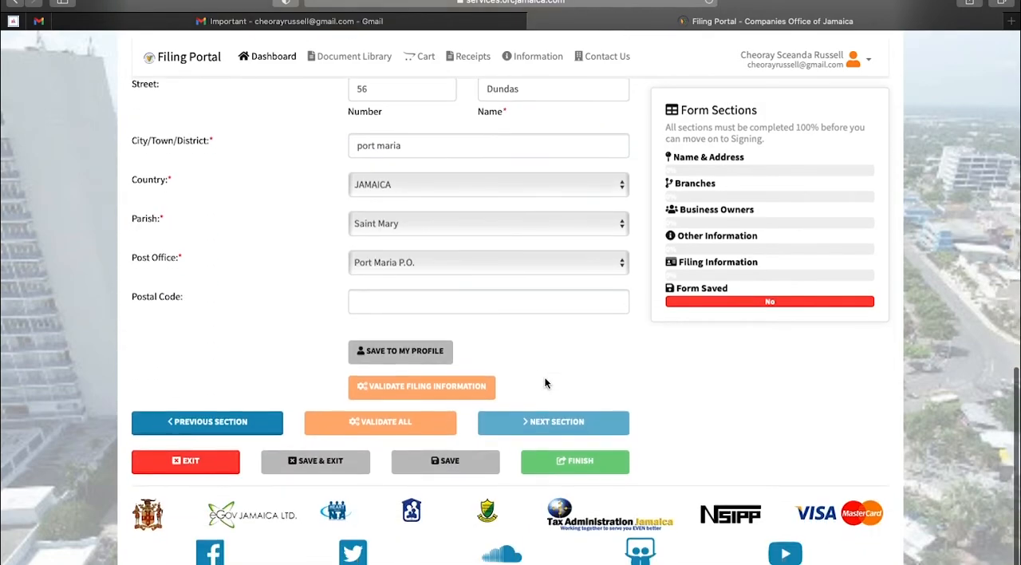
{"action": "left_click", "coordinate": [410, 388]}
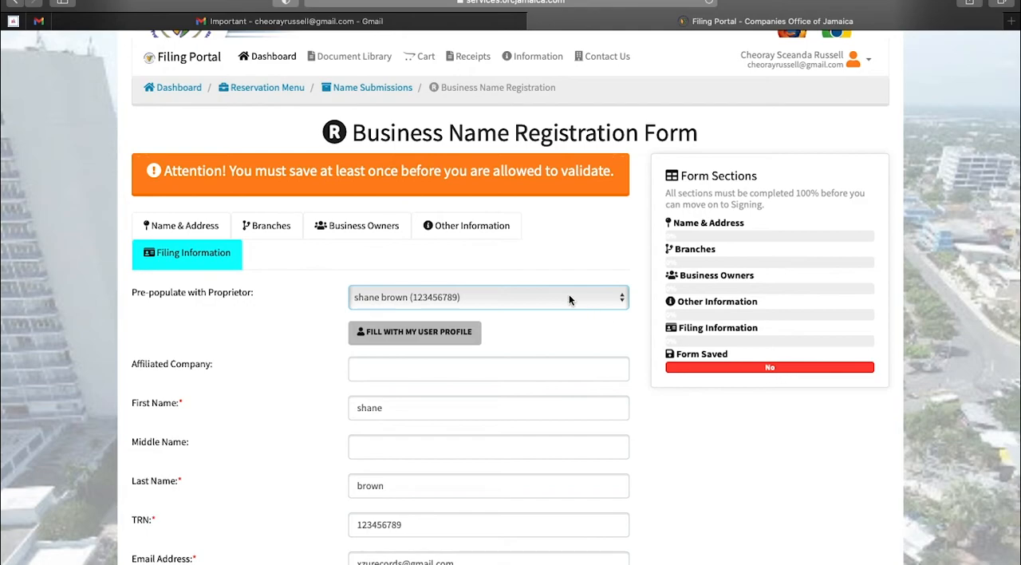
Check the Name & Address section, return to Filing Information and examine its entries, section progress, and save and finish options
{"action": "left_click", "coordinate": [199, 223]}
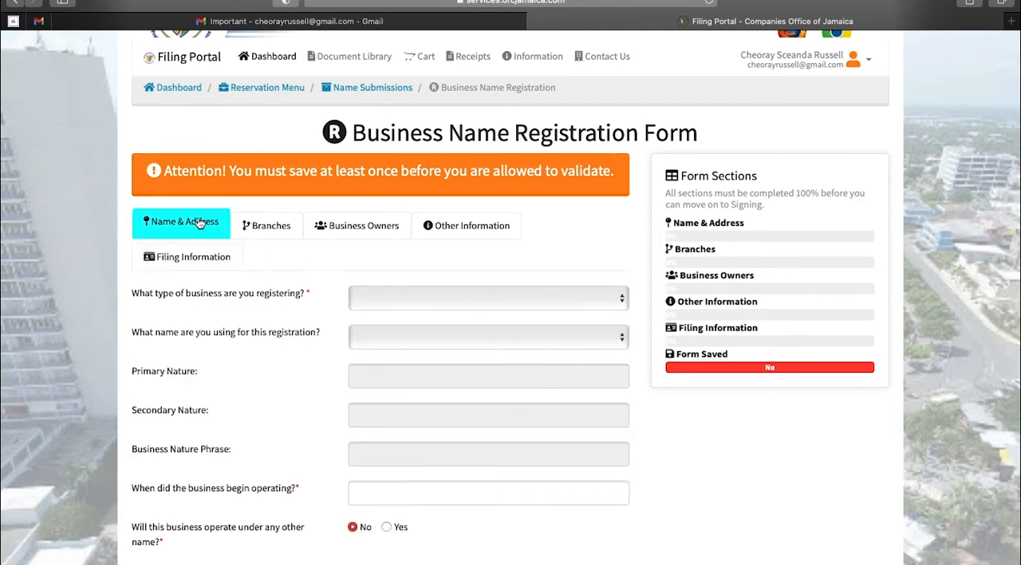
{"action": "scroll", "coordinate": [450, 433], "scroll_direction": "down", "scroll_amount": 1}
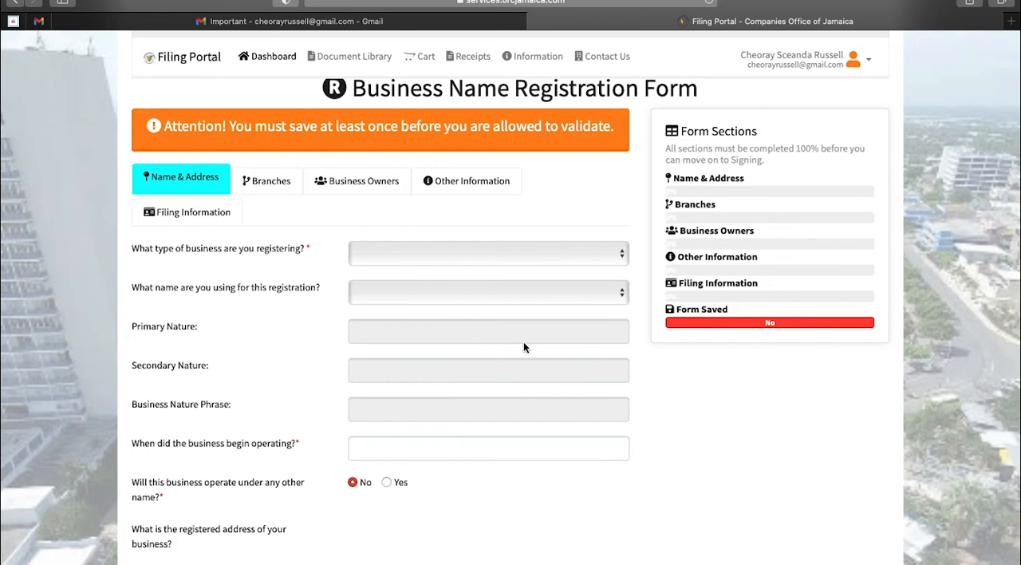
{"action": "left_click", "coordinate": [187, 211]}
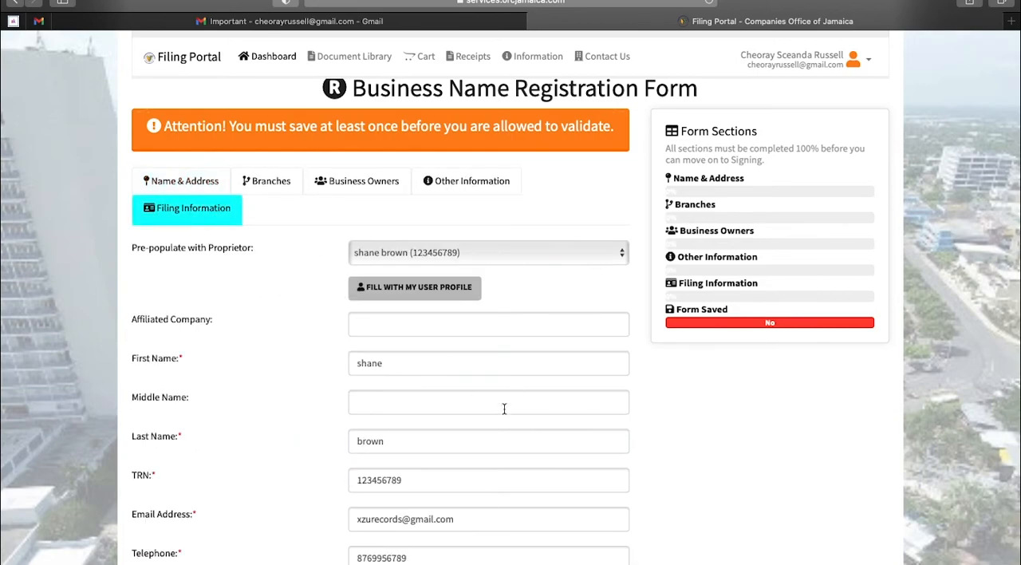
{"action": "scroll", "coordinate": [504, 409], "scroll_direction": "down", "scroll_amount": 3}
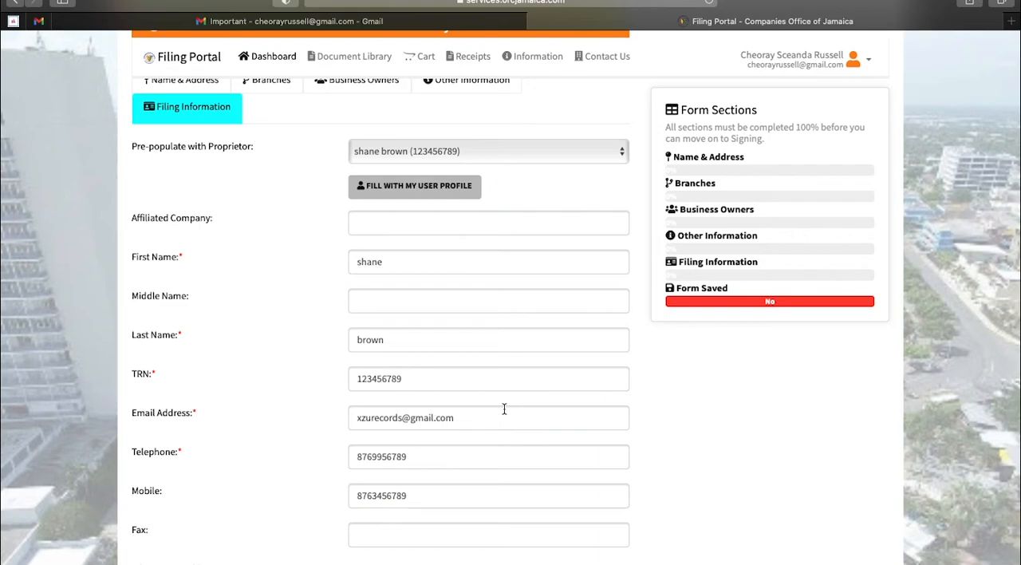
{"action": "scroll", "coordinate": [504, 408], "scroll_direction": "down", "scroll_amount": 15}
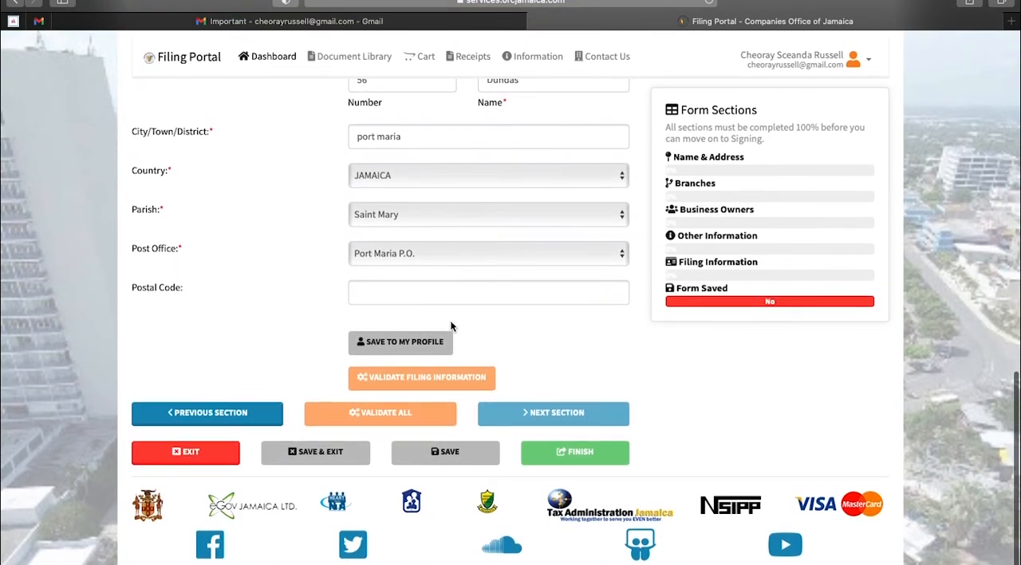
{"action": "scroll", "coordinate": [525, 321], "scroll_direction": "up", "scroll_amount": 3}
{"action": "scroll", "coordinate": [525, 320], "scroll_direction": "up", "scroll_amount": 9}
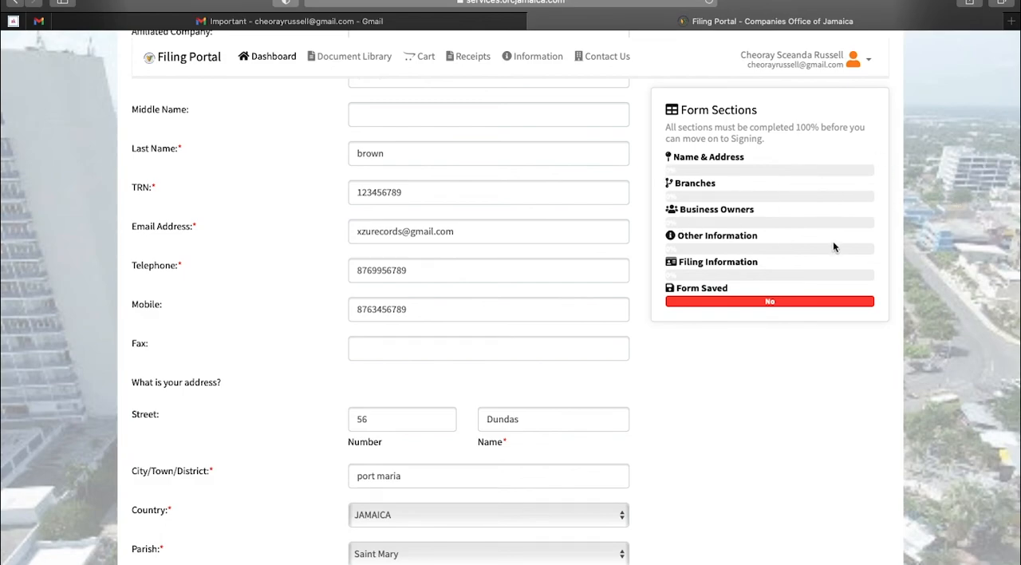
{"action": "scroll", "coordinate": [726, 385], "scroll_direction": "down", "scroll_amount": 5}
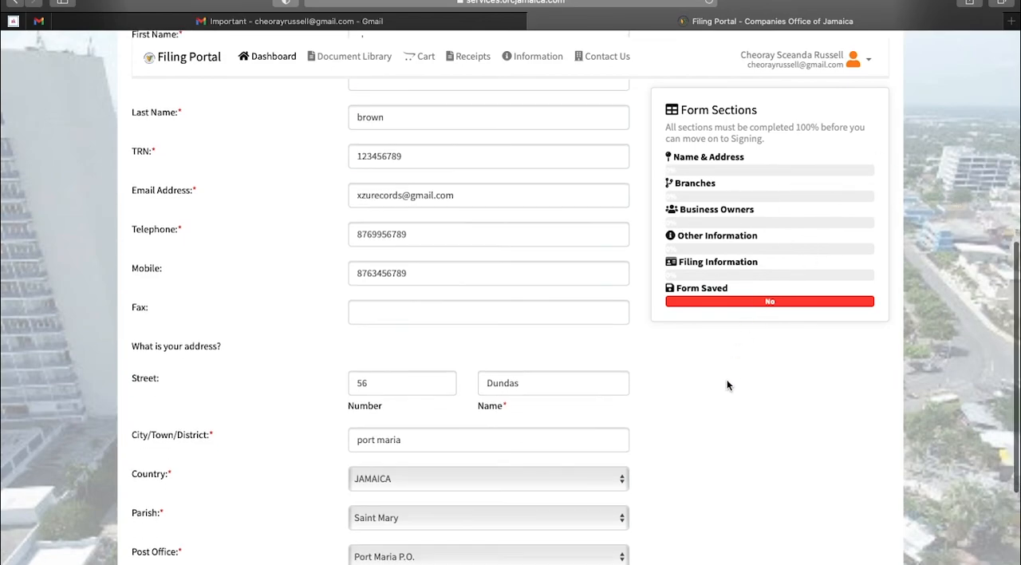
{"action": "scroll", "coordinate": [727, 385], "scroll_direction": "down", "scroll_amount": 1}
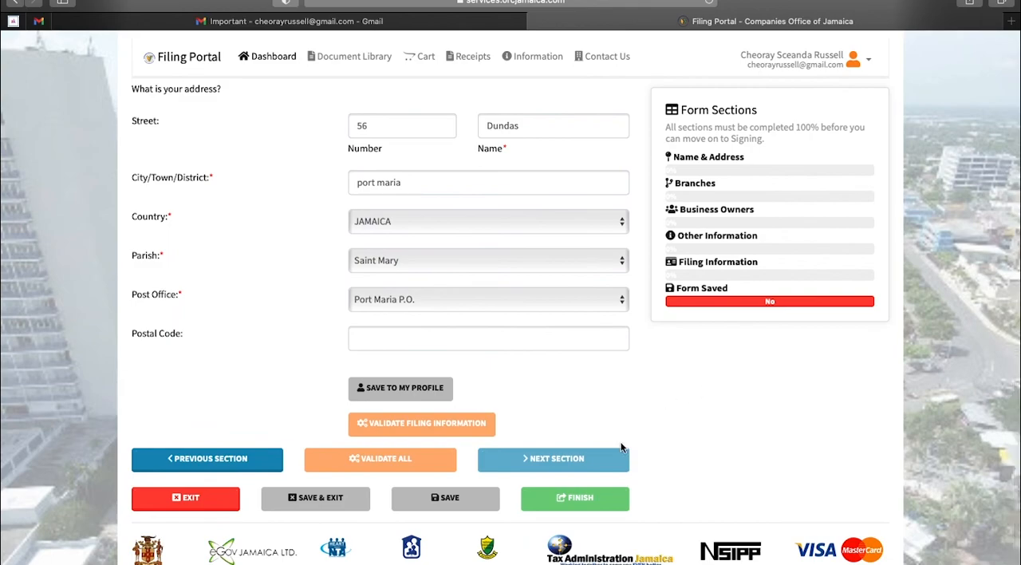